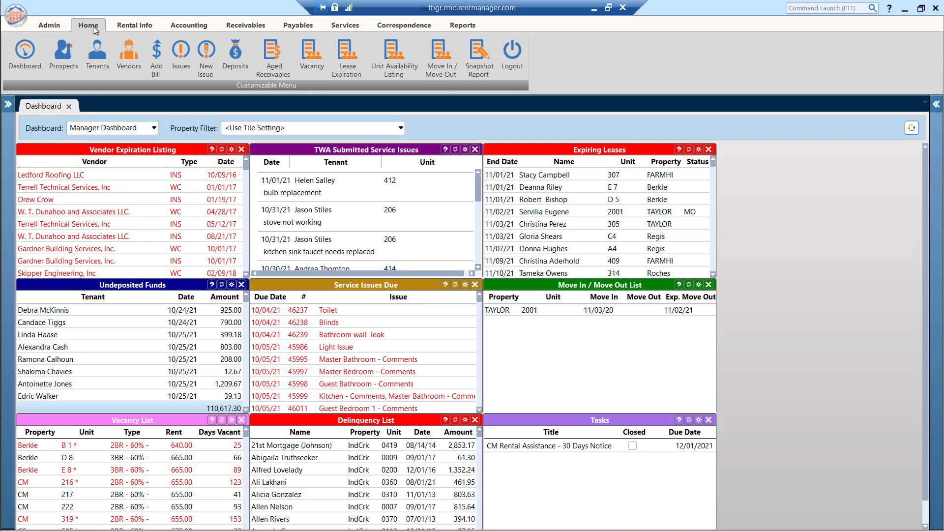
# Step: Open the service issues list and expand its rows
pyautogui.click(185, 64)
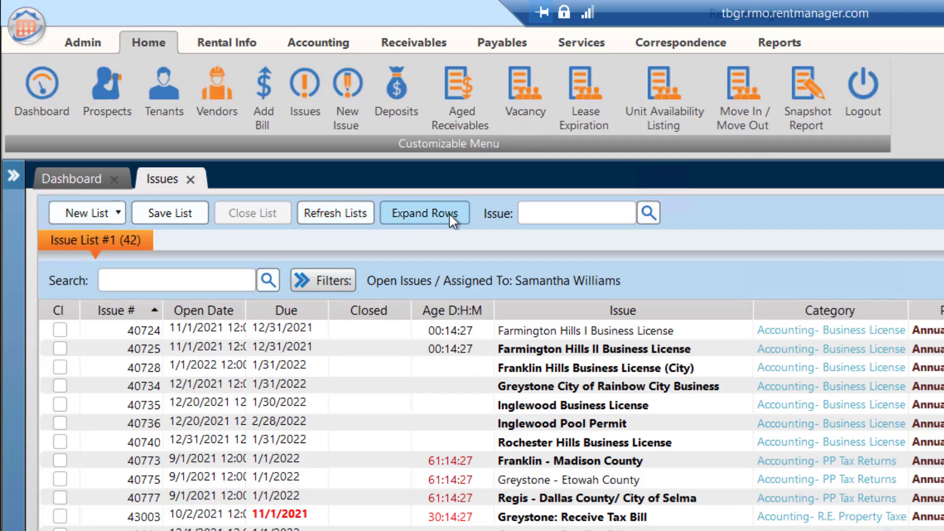
pyautogui.click(449, 215)
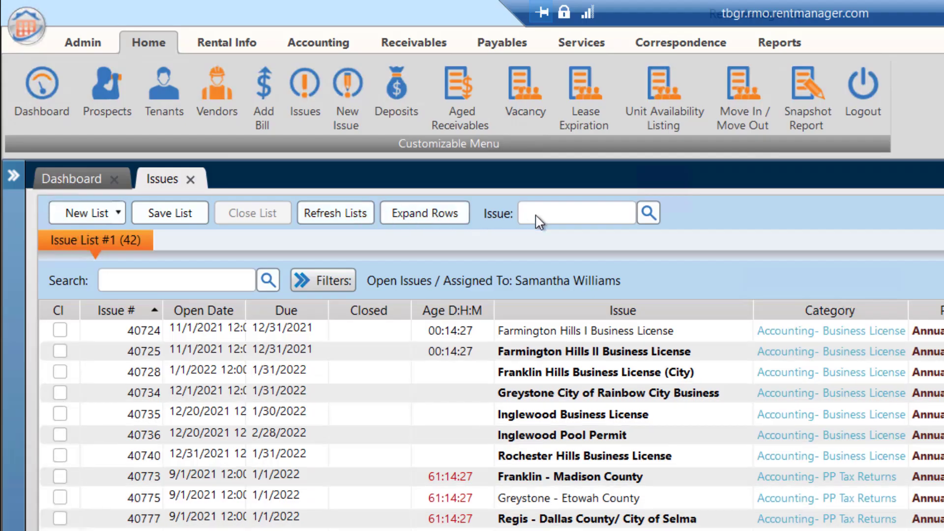
pyautogui.click(549, 215)
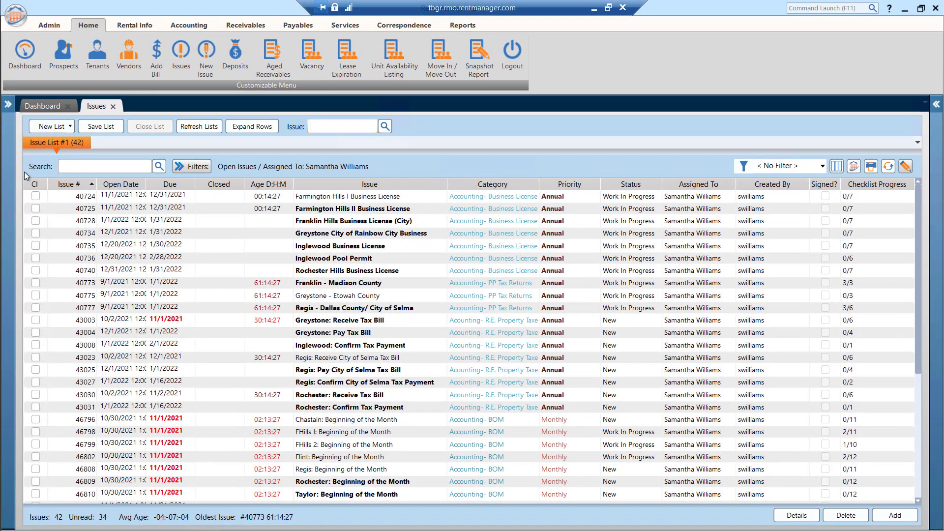
pyautogui.click(78, 167)
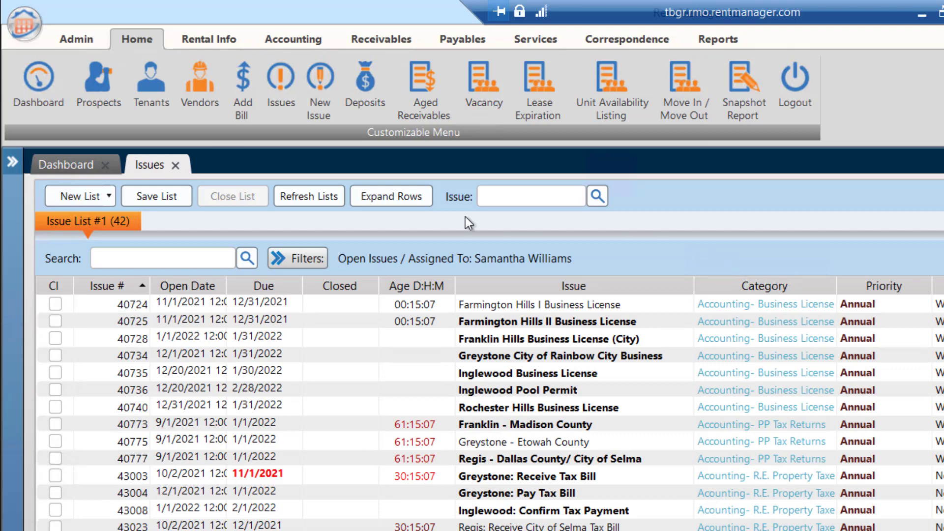
# Step: Show the issue list's filter options and look through the properties available for filtering
pyautogui.click(296, 261)
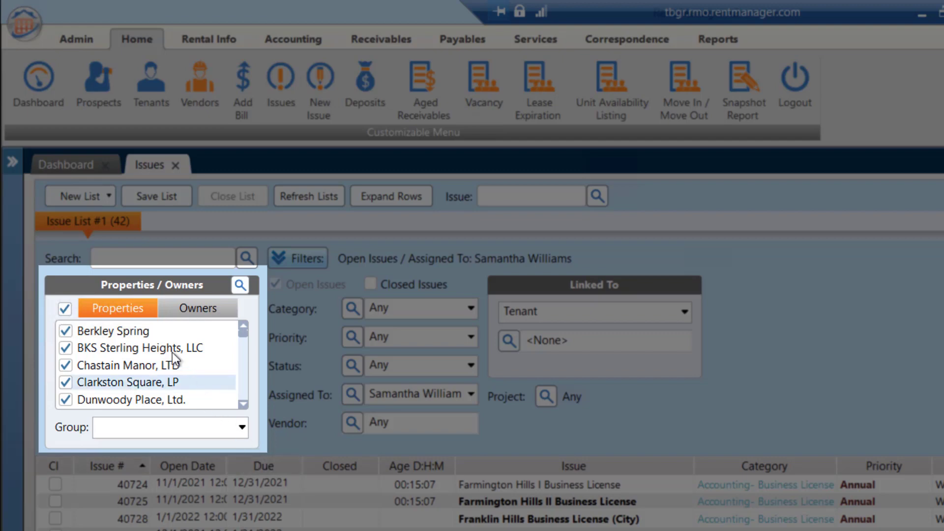
pyautogui.scroll(-4, 171, 352)
pyautogui.scroll(-3, 171, 352)
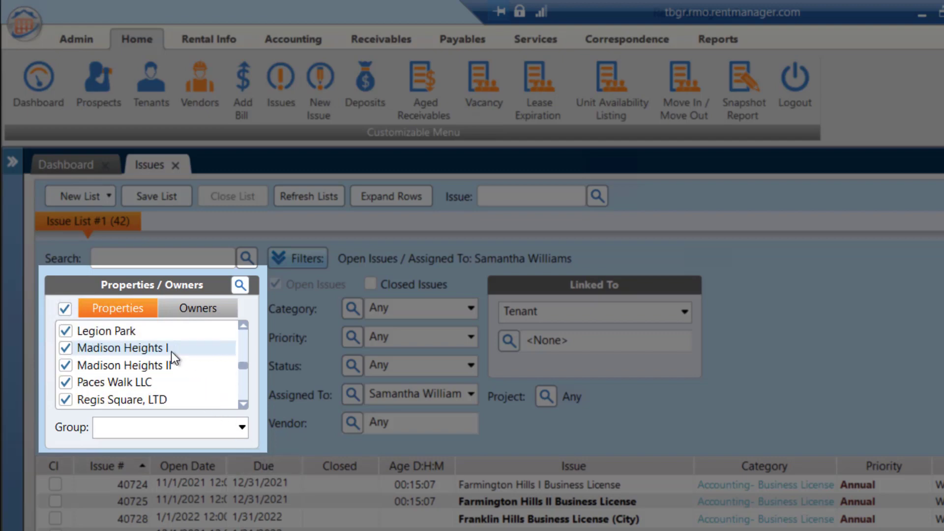
pyautogui.scroll(8, 171, 352)
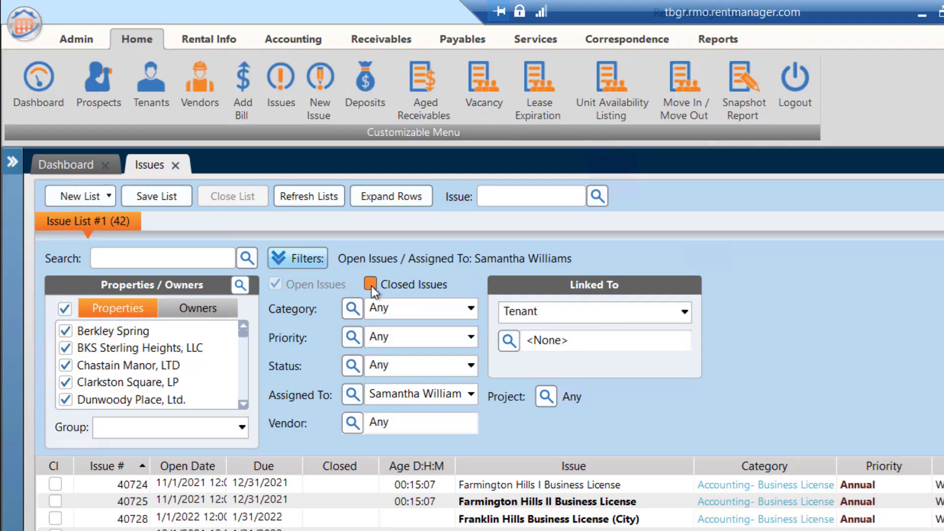
# Step: Include closed issues in the list, and restrict the filter to open issues again
pyautogui.click(371, 285)
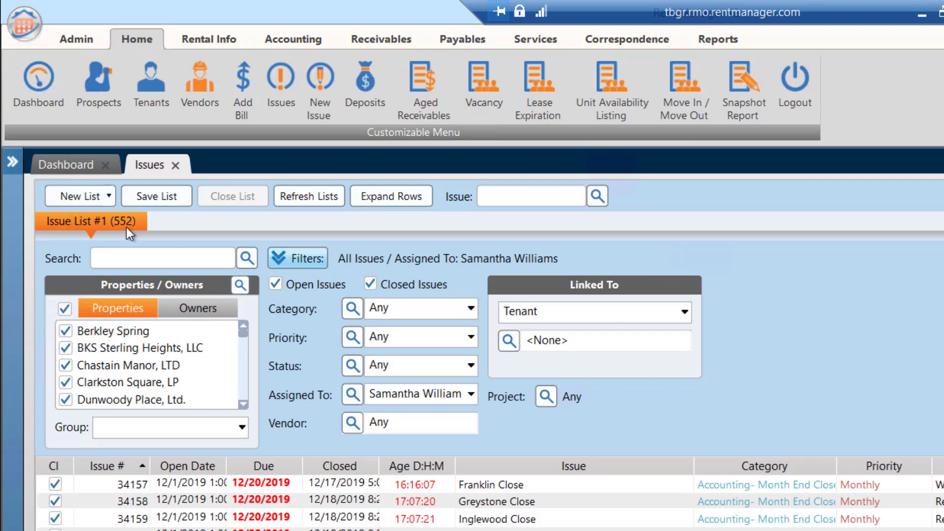
pyautogui.click(369, 284)
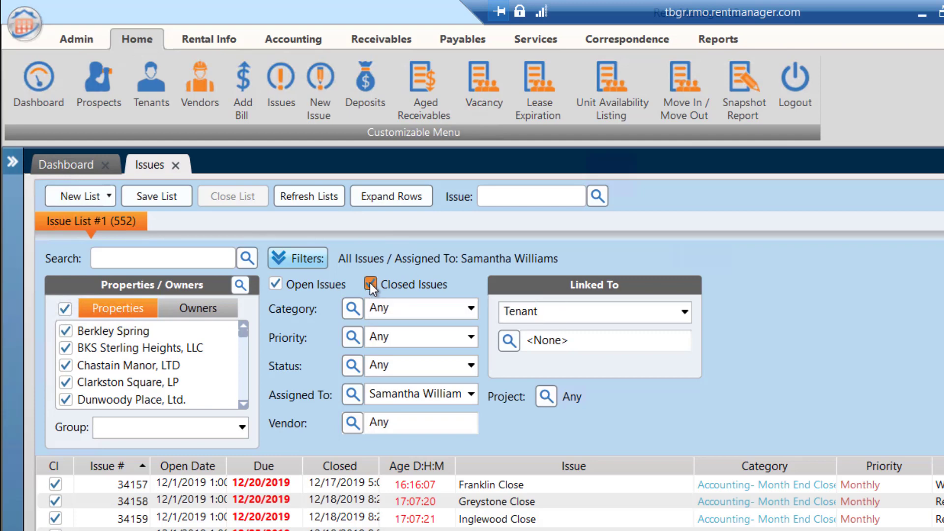
pyautogui.click(369, 284)
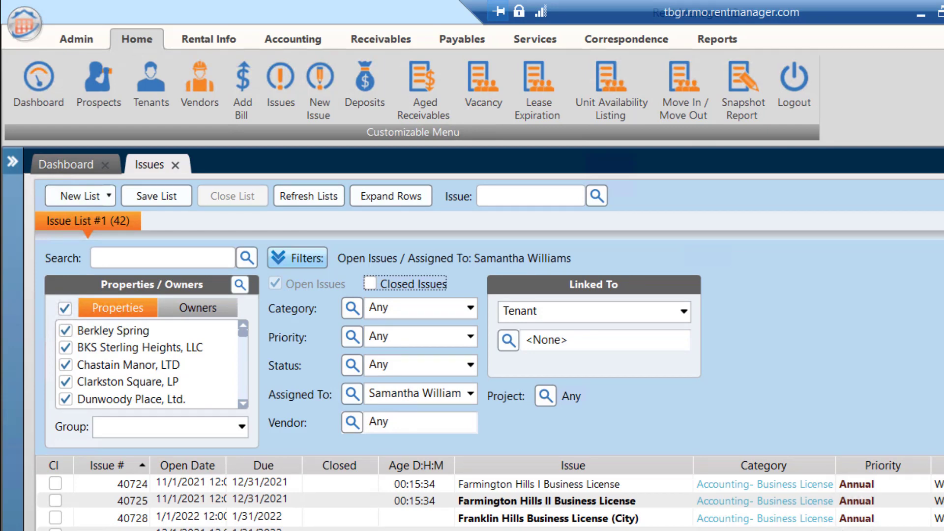
# Step: Save the filtered issue list as "My Open Issues" without making its layout the default column layout
pyautogui.click(172, 202)
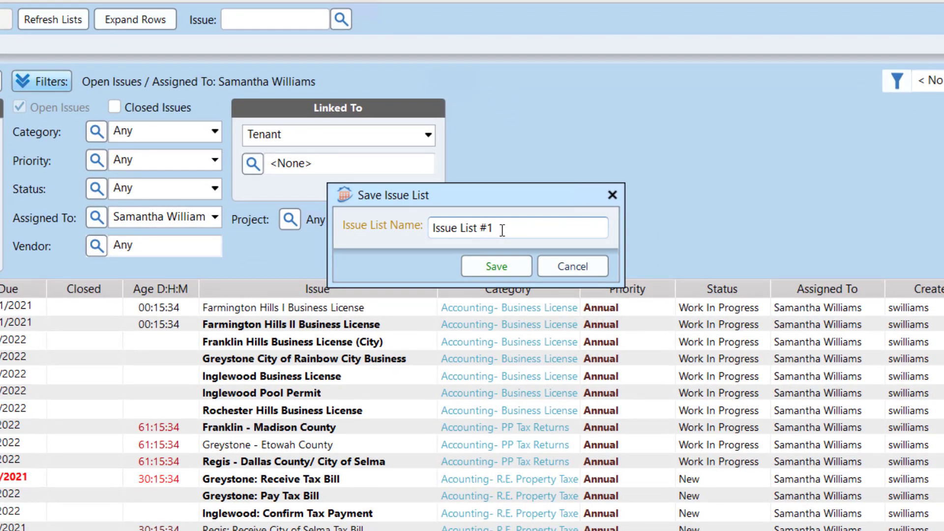
pyautogui.moveTo(503, 231); pyautogui.dragTo(358, 226)
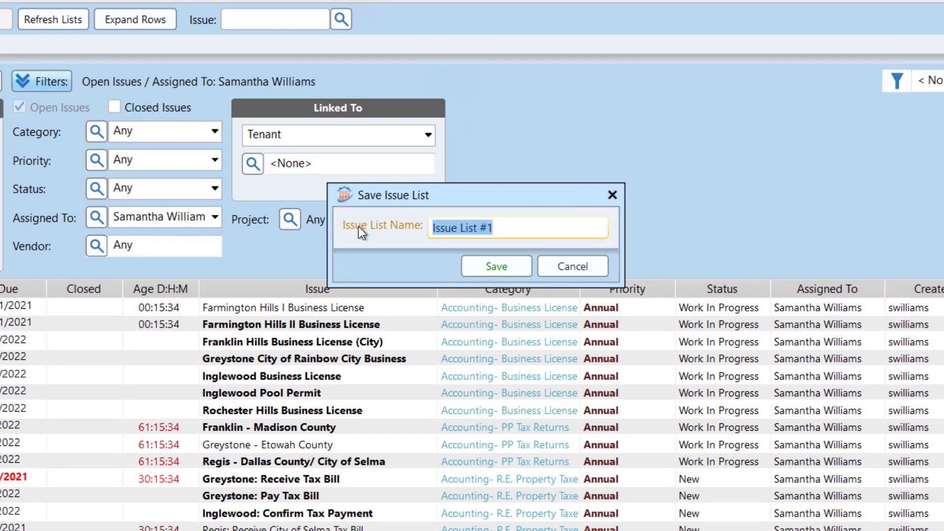
pyautogui.write('M')
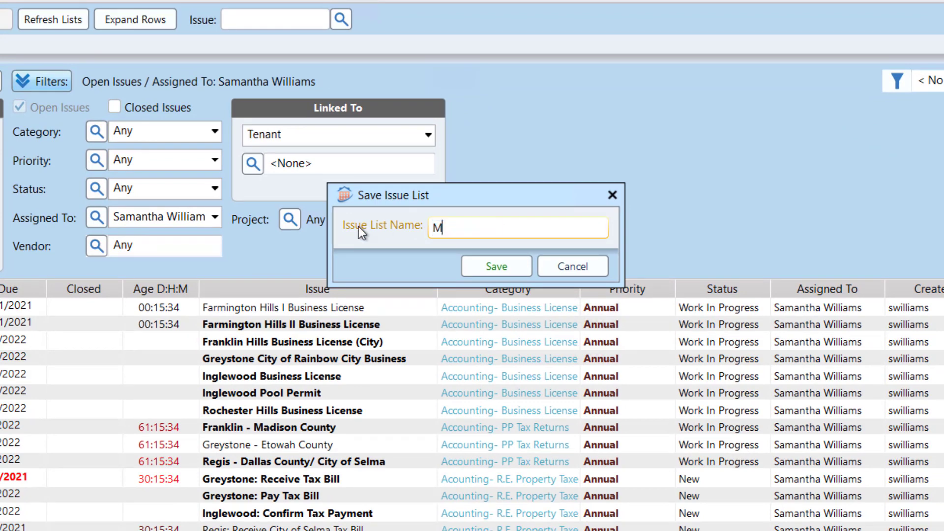
pyautogui.write('y Open Issues')
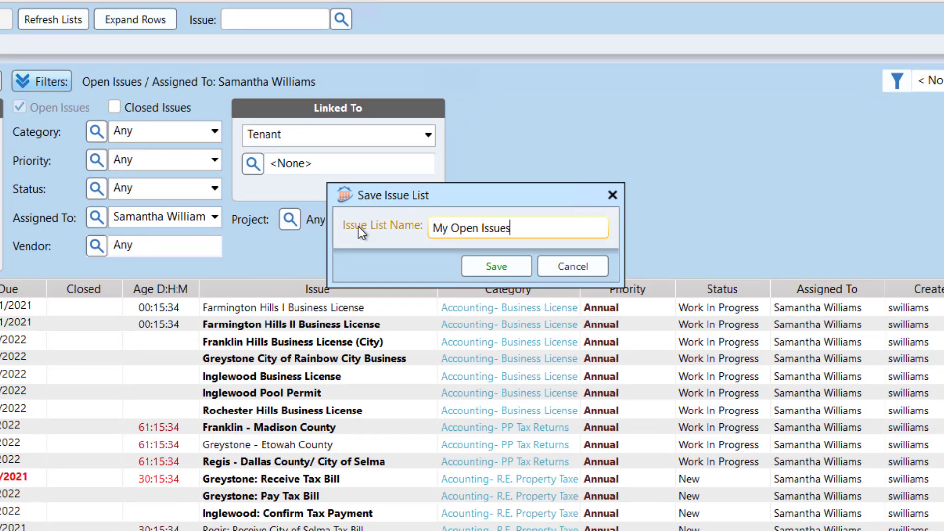
pyautogui.click(496, 267)
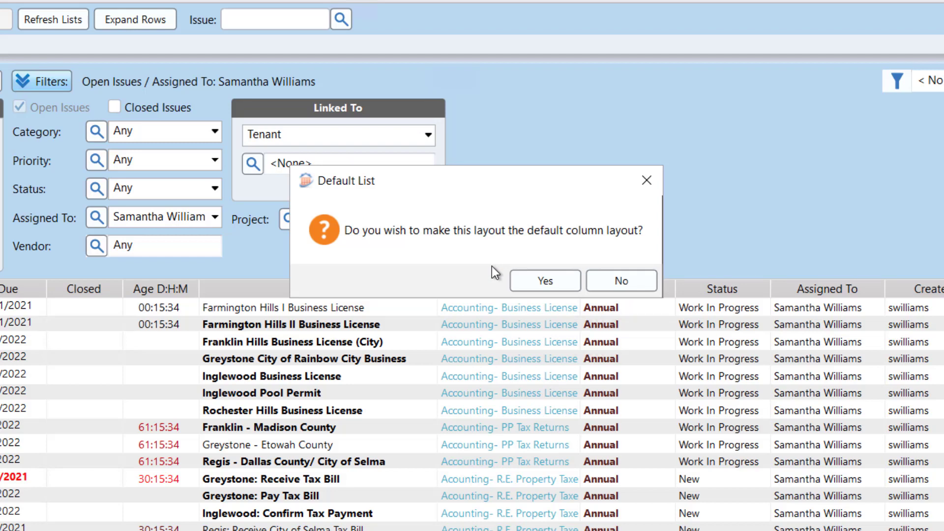
pyautogui.click(623, 278)
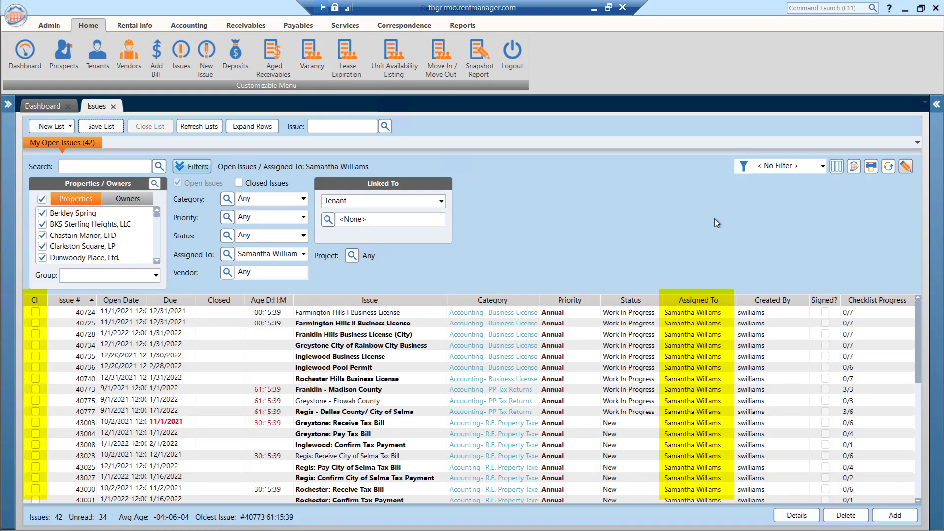
# Step: Remove the CI and Assigned To columns from the issue list's selected columns
pyautogui.click(834, 172)
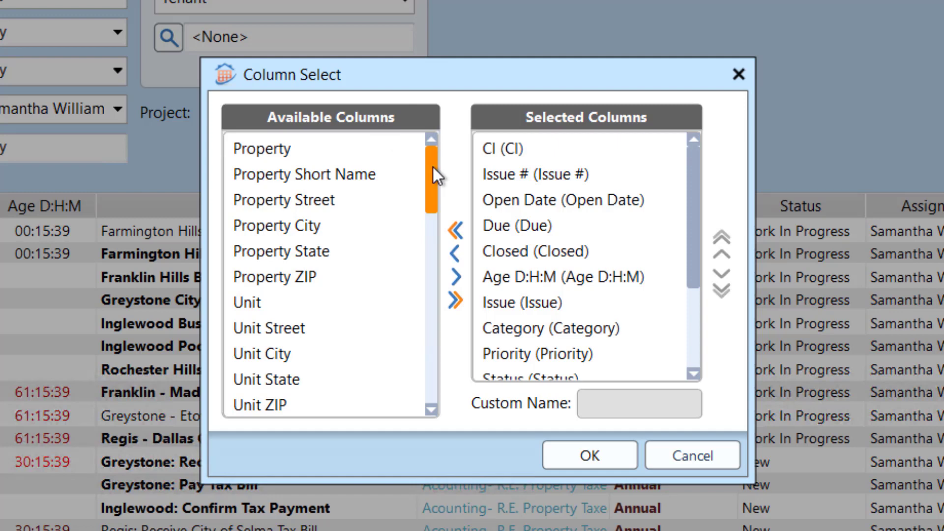
pyautogui.moveTo(430, 174); pyautogui.dragTo(429, 124)
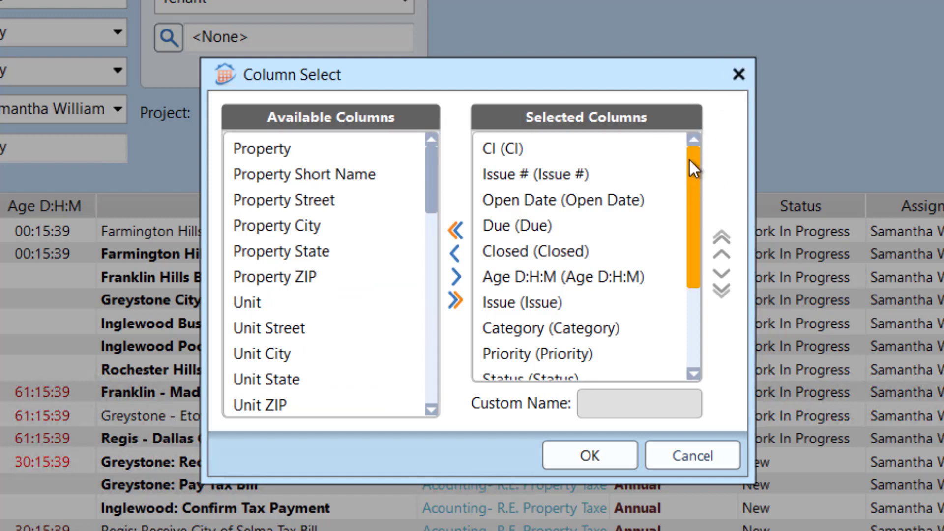
pyautogui.moveTo(689, 160); pyautogui.dragTo(700, 144)
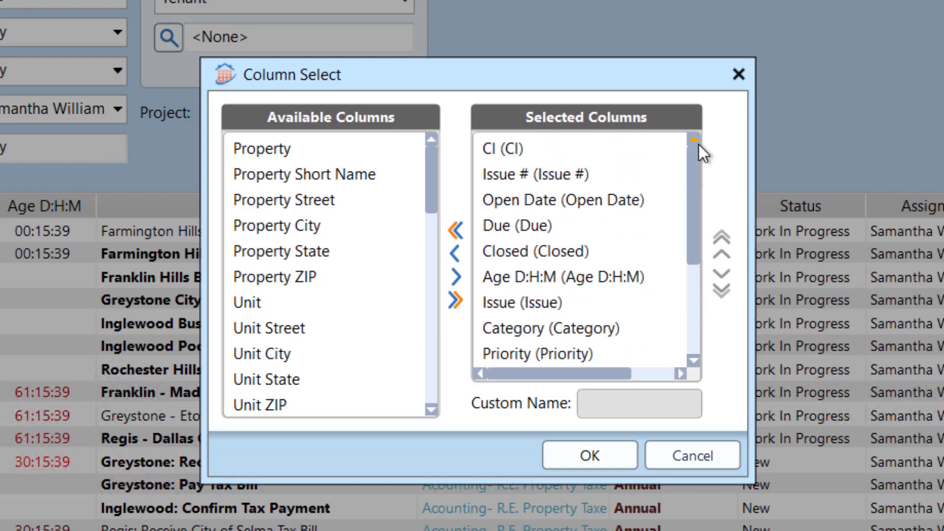
pyautogui.click(609, 146)
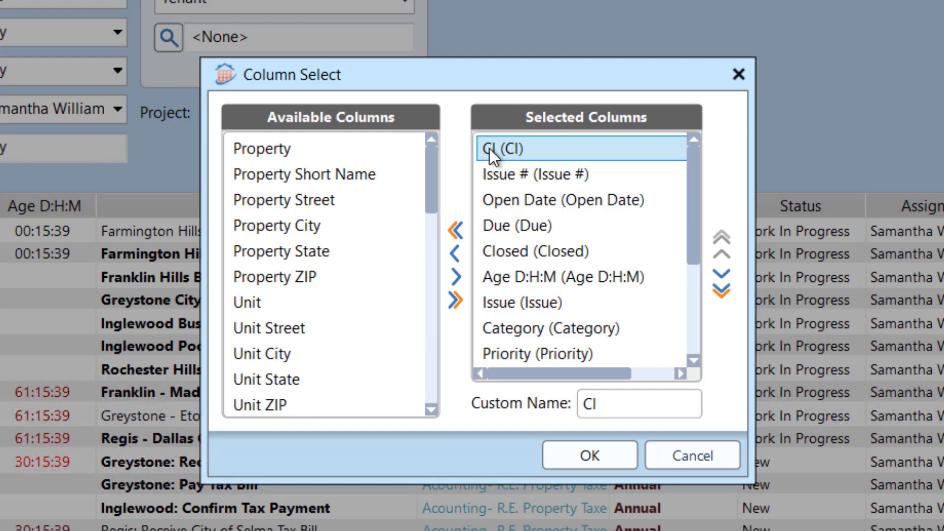
pyautogui.click(453, 256)
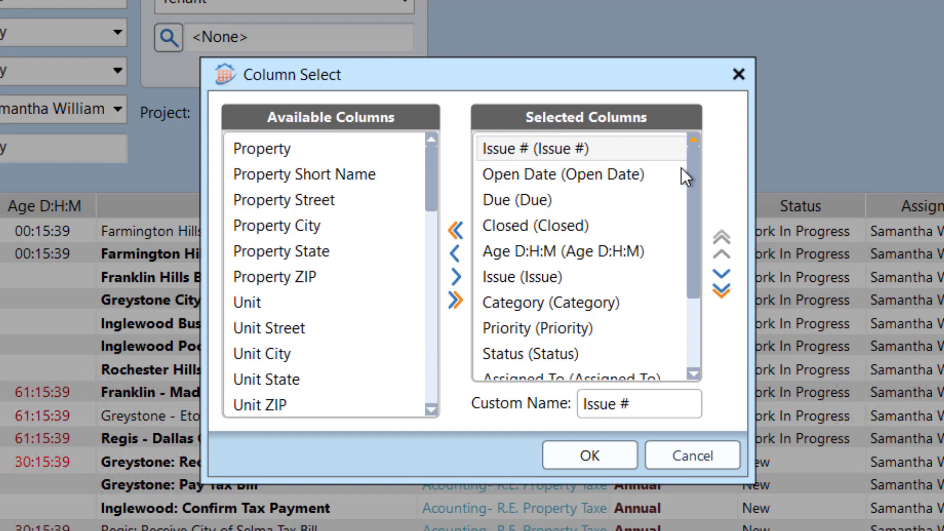
pyautogui.moveTo(696, 243); pyautogui.dragTo(701, 330)
pyautogui.click(548, 275)
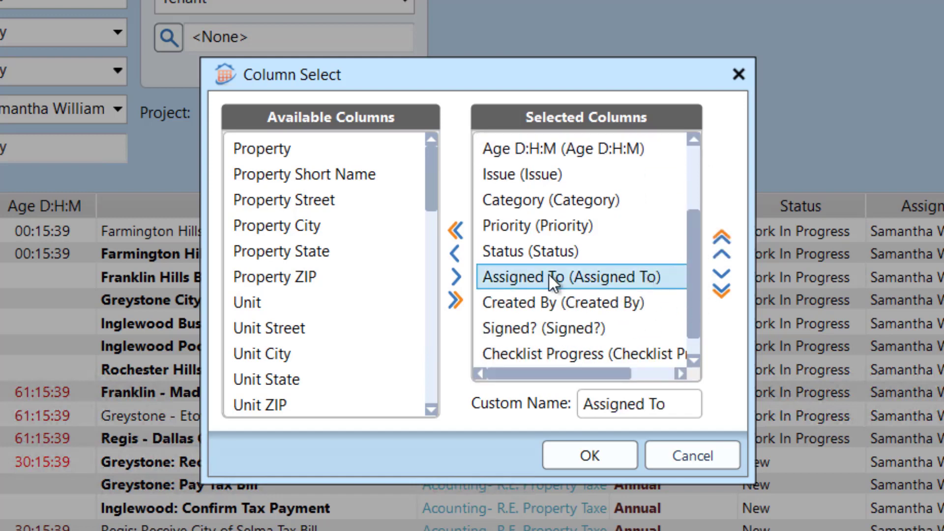
pyautogui.click(455, 254)
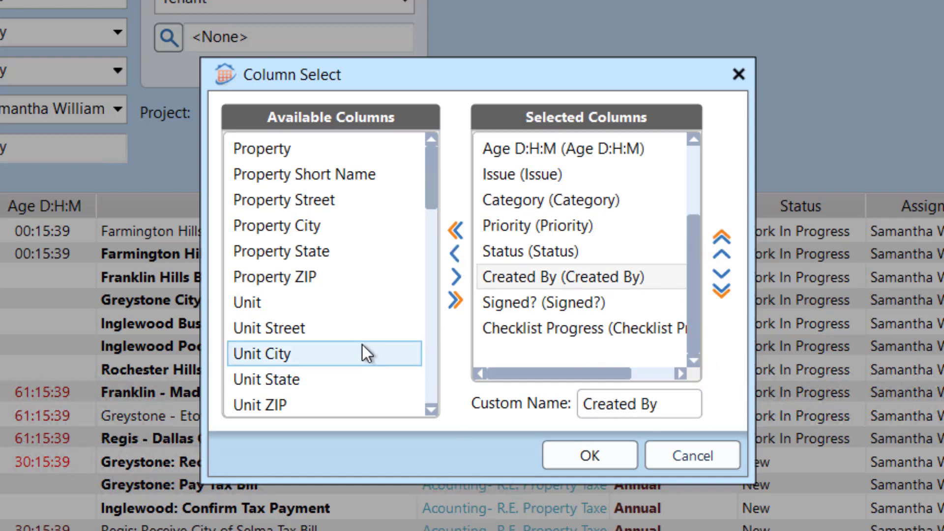
# Step: Add the Unit, Description and Resolution columns to the issue list and apply the column selection
pyautogui.click(352, 298)
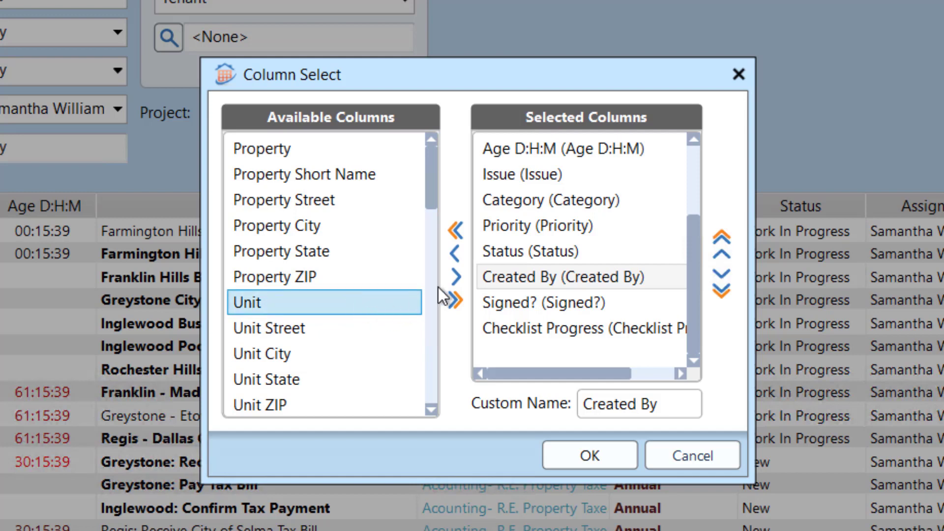
pyautogui.click(455, 277)
pyautogui.scroll(-3, 391, 323)
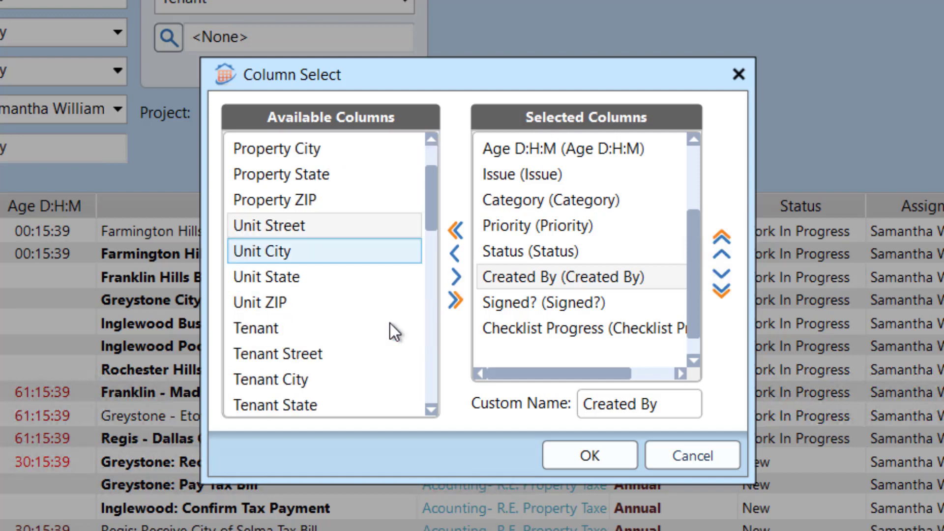
pyautogui.scroll(-3, 391, 323)
pyautogui.click(299, 278)
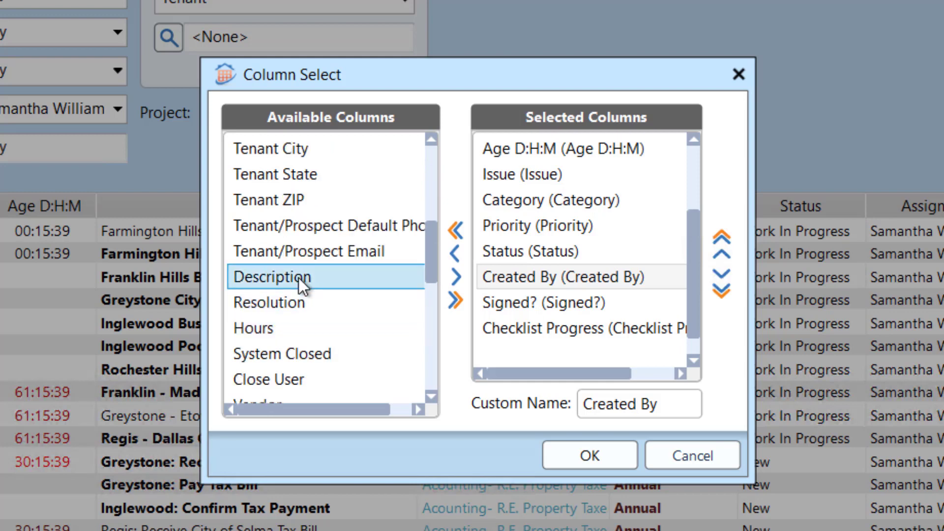
pyautogui.click(456, 277)
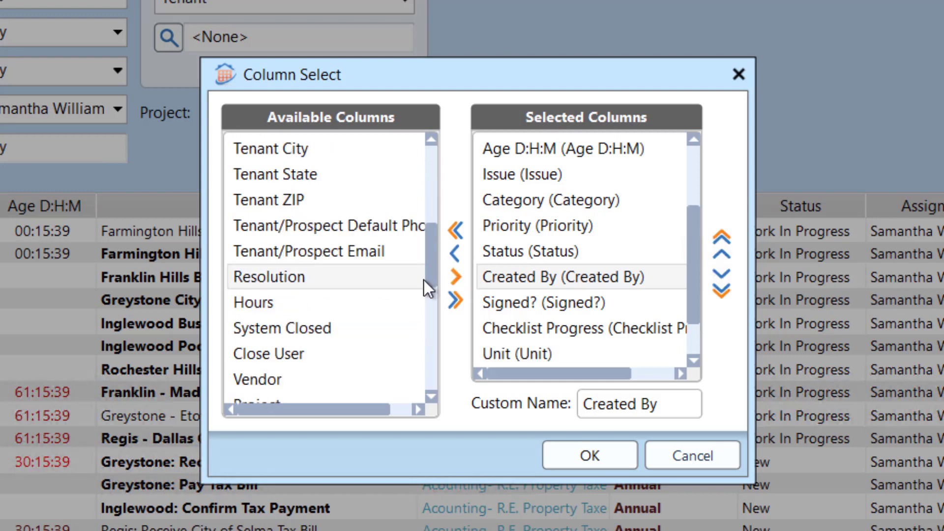
pyautogui.click(456, 277)
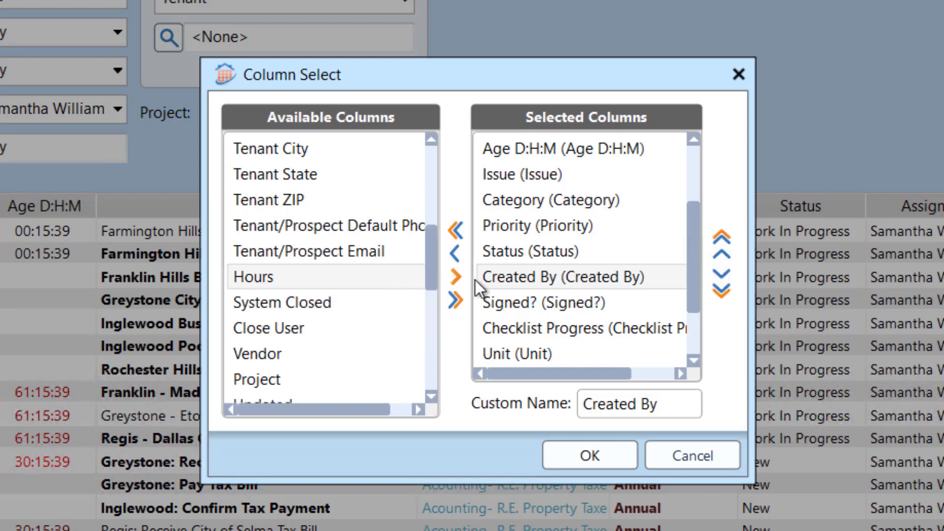
pyautogui.moveTo(693, 235); pyautogui.dragTo(693, 350)
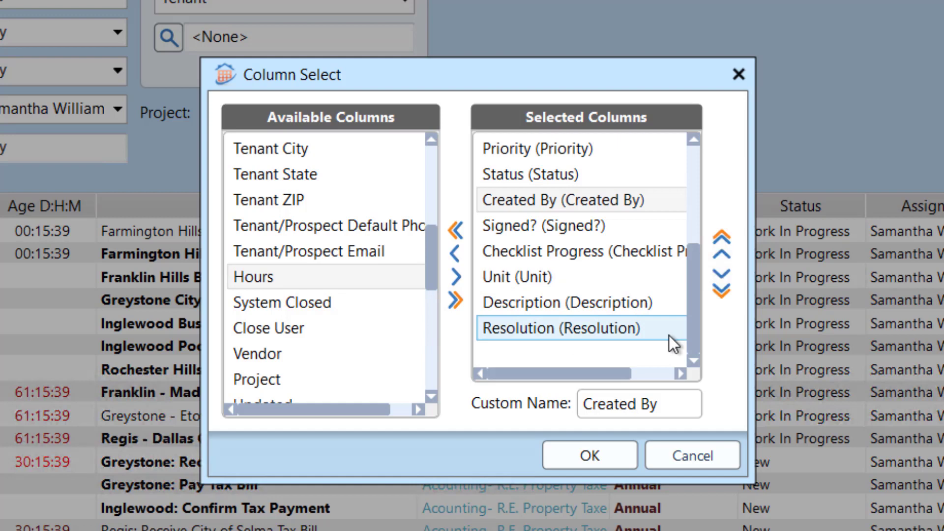
pyautogui.click(587, 460)
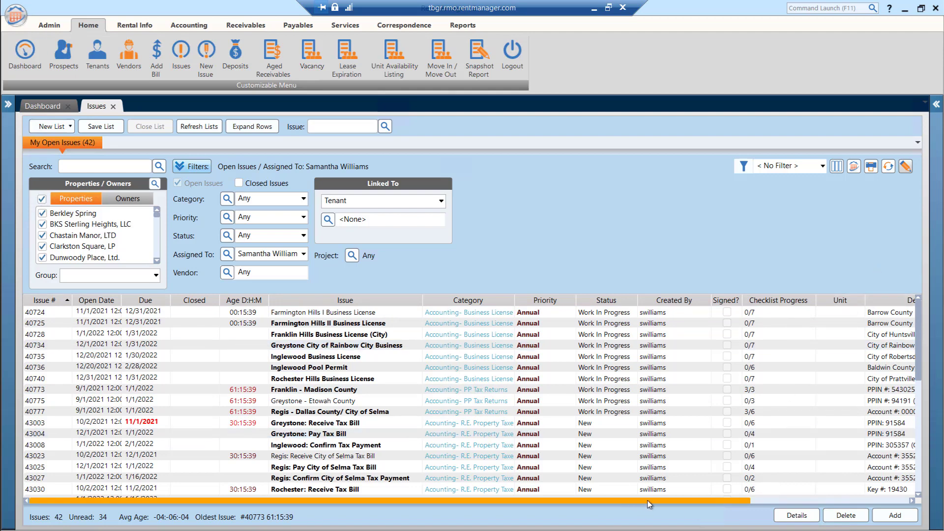
# Step: Open the column selection for the My Open Issues list and move the Description column up to directly follow the Issue column
pyautogui.moveTo(647, 500); pyautogui.dragTo(806, 500)
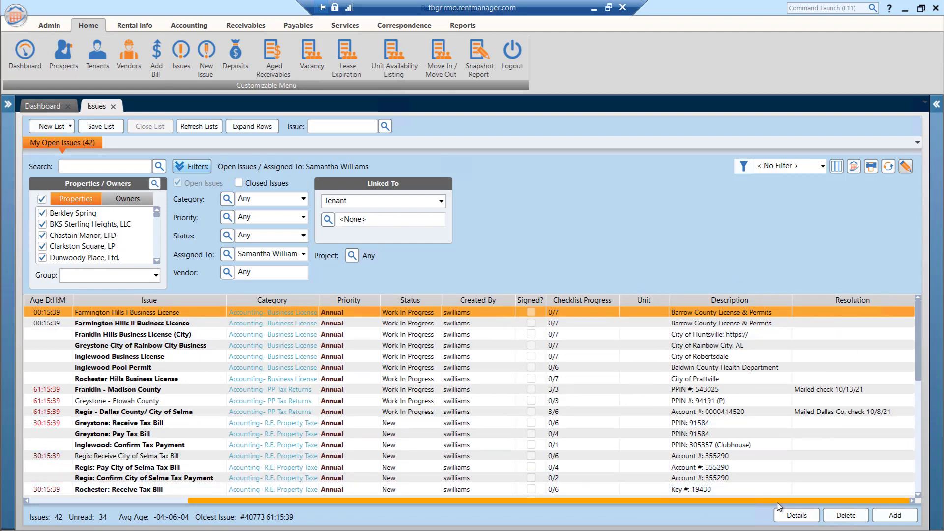
pyautogui.moveTo(510, 501); pyautogui.dragTo(275, 510)
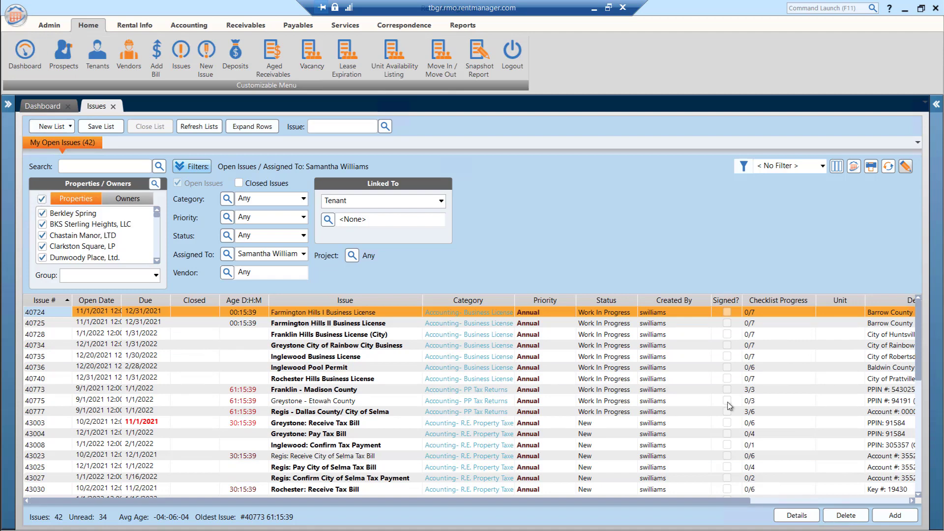
pyautogui.hscroll(5, 745, 505)
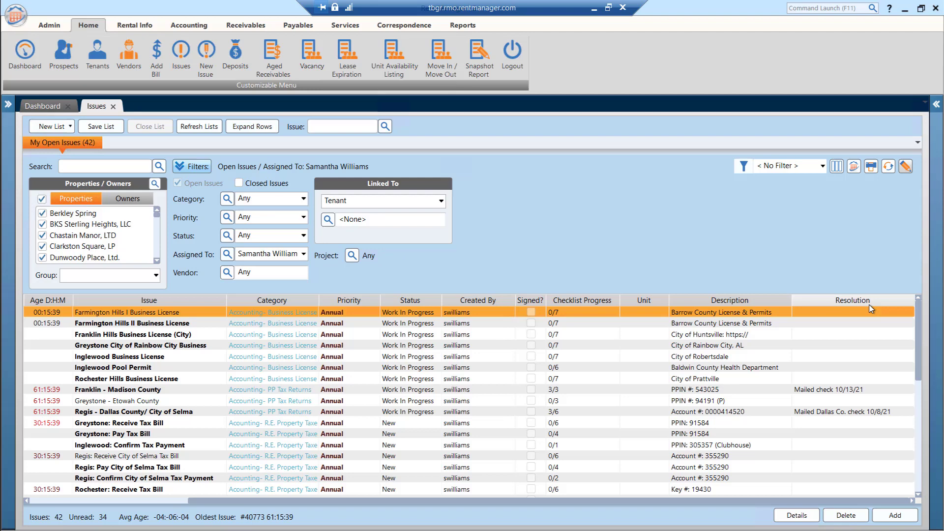
pyautogui.click(836, 167)
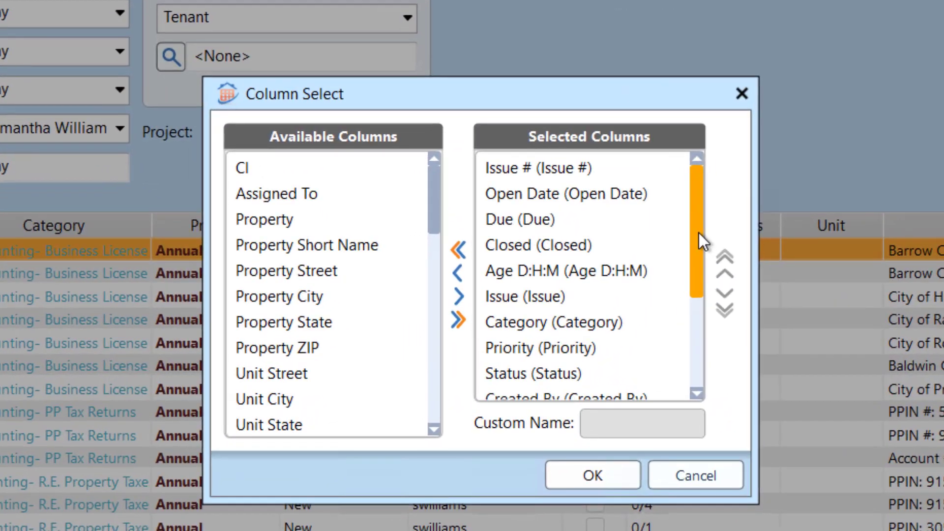
pyautogui.moveTo(698, 232); pyautogui.dragTo(707, 378)
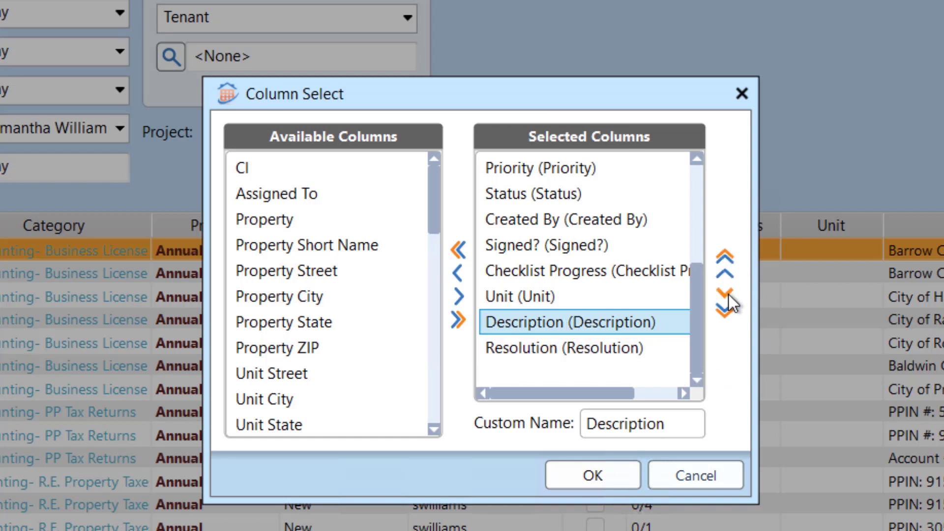
pyautogui.click(727, 276)
pyautogui.click(726, 276)
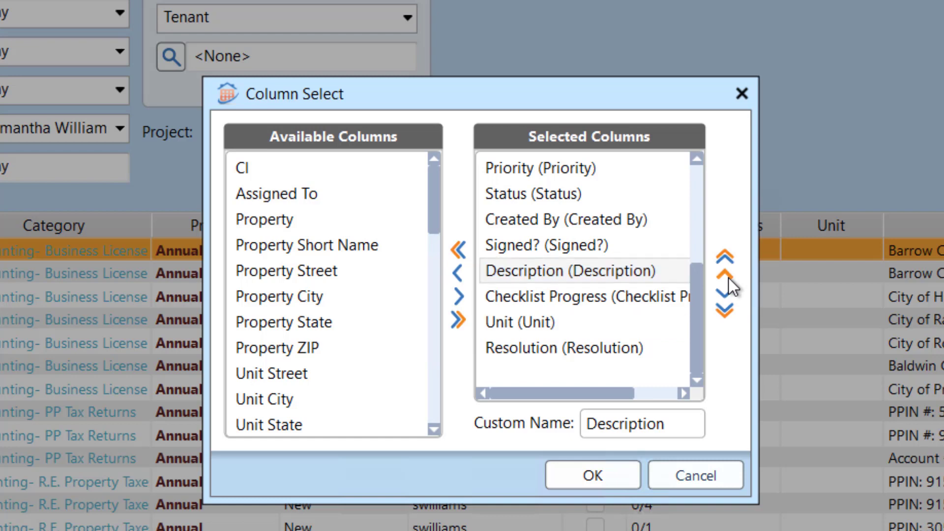
pyautogui.click(726, 276)
pyautogui.click(726, 276)
pyautogui.click(728, 277)
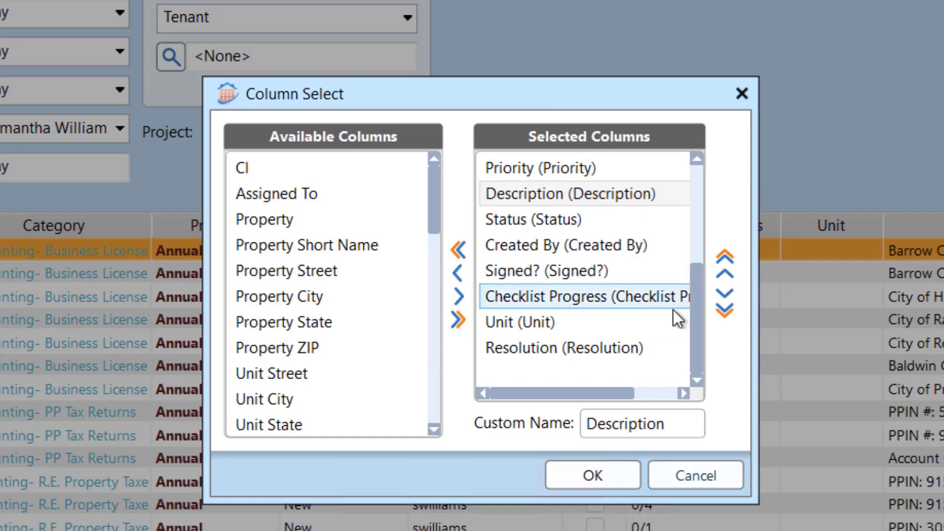
pyautogui.scroll(2, 673, 310)
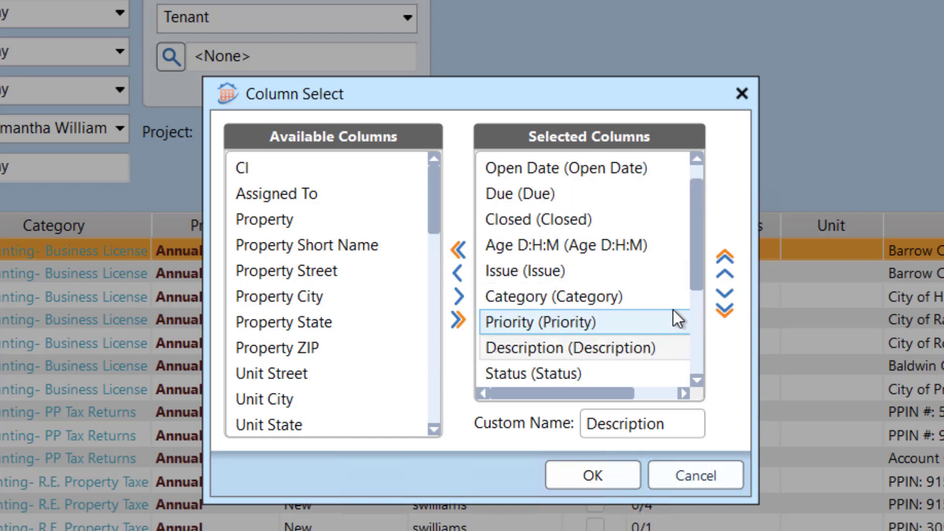
pyautogui.click(722, 277)
pyautogui.click(723, 276)
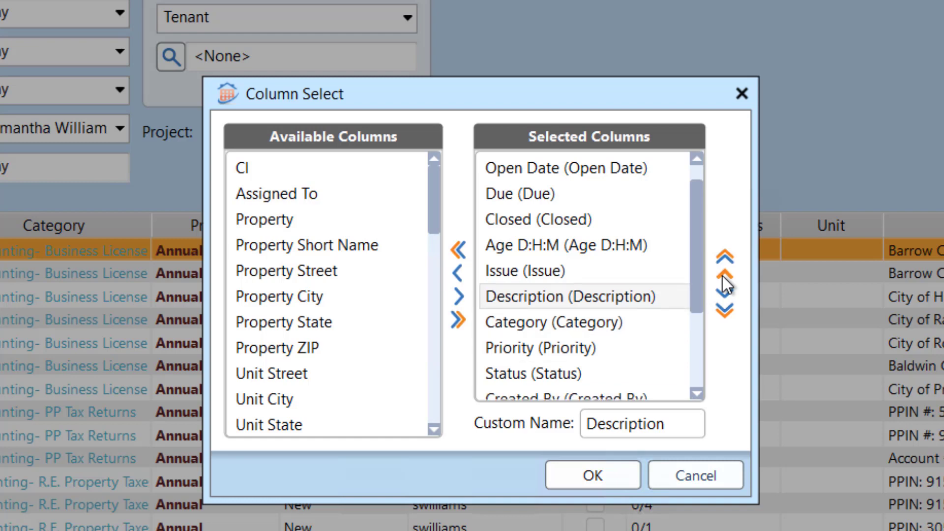
# Step: Move the Resolution column up in the selected columns so that it directly follows Description
pyautogui.scroll(-2, 614, 343)
pyautogui.click(614, 344)
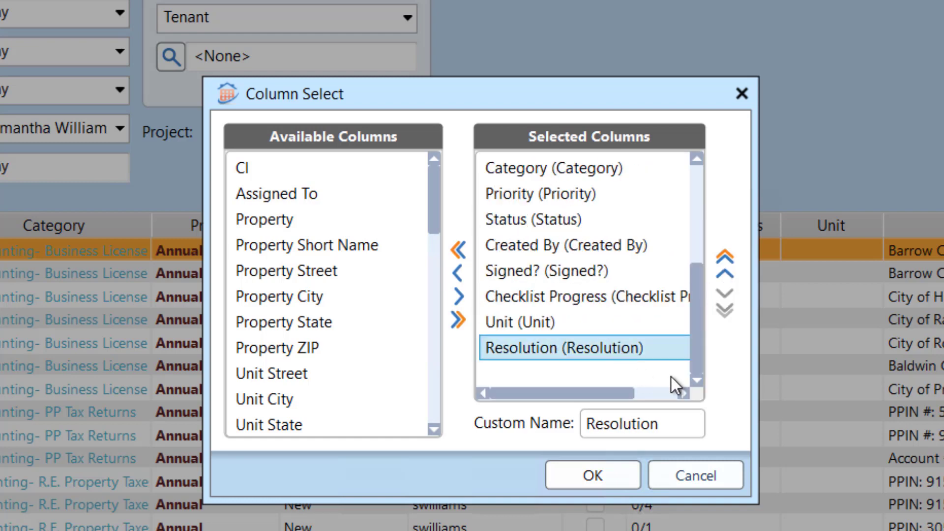
pyautogui.click(724, 275)
pyautogui.click(725, 275)
pyautogui.click(724, 275)
pyautogui.click(724, 275)
pyautogui.click(725, 275)
pyautogui.click(724, 276)
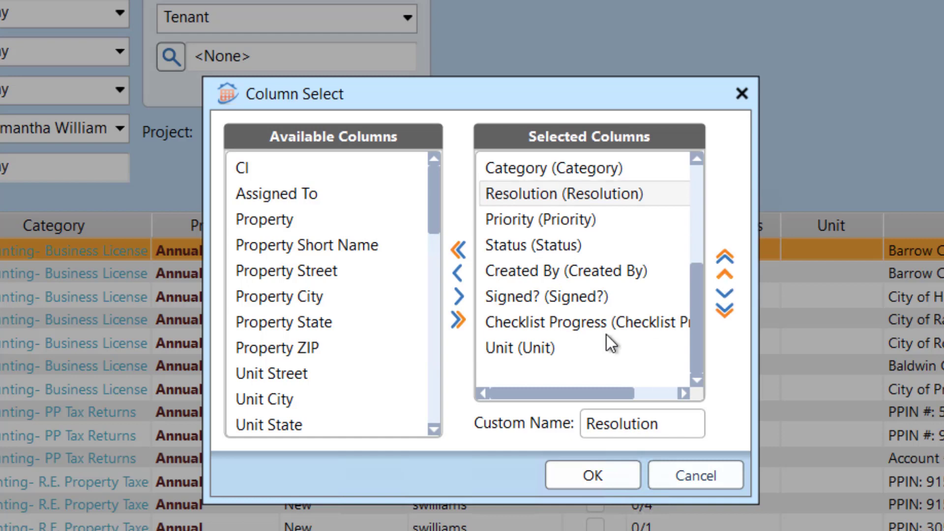
pyautogui.scroll(1, 609, 340)
pyautogui.scroll(1, 606, 339)
pyautogui.click(722, 272)
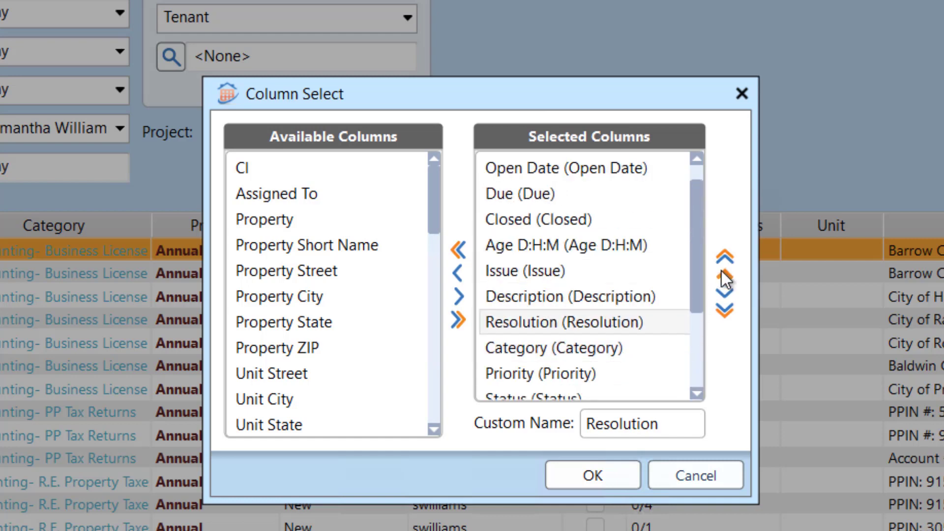
pyautogui.click(721, 272)
pyautogui.click(723, 291)
# Step: Move the Unit column to the very beginning of the selected columns and apply the new column order
pyautogui.scroll(-2, 556, 323)
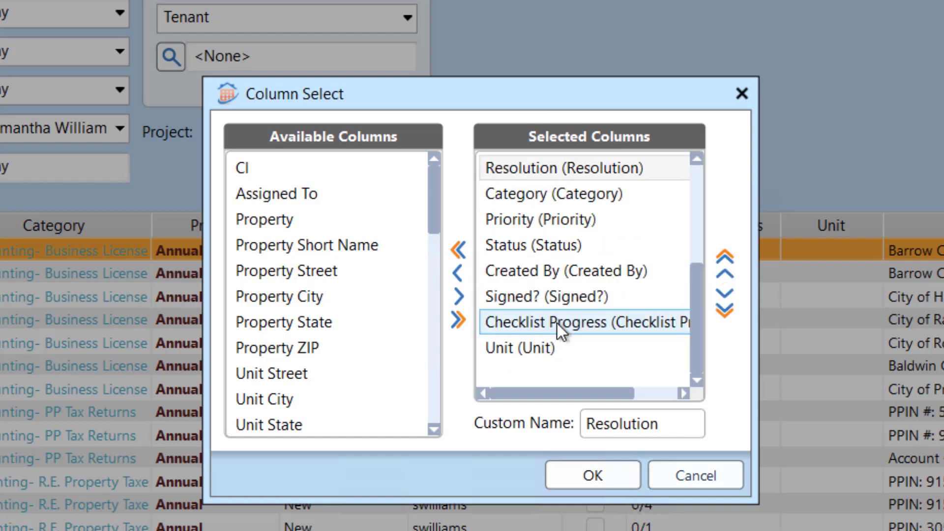
pyautogui.click(547, 350)
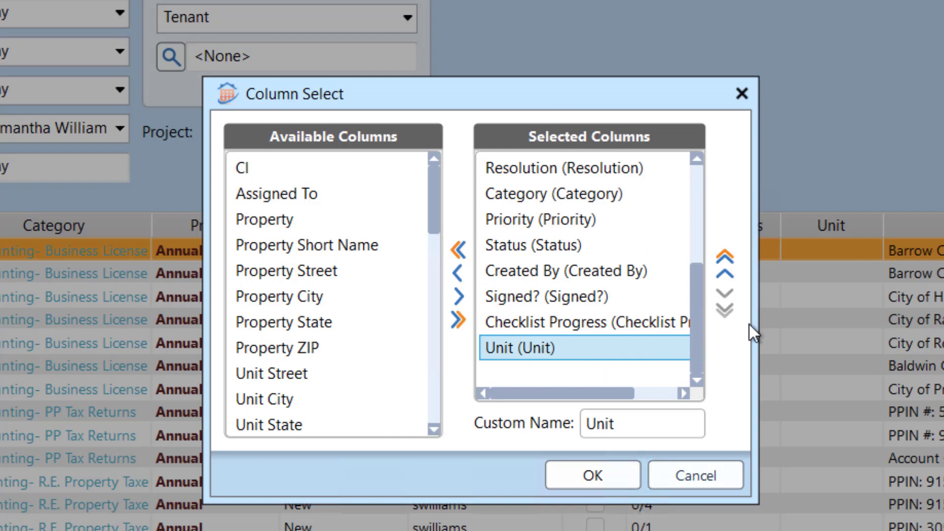
pyautogui.click(732, 257)
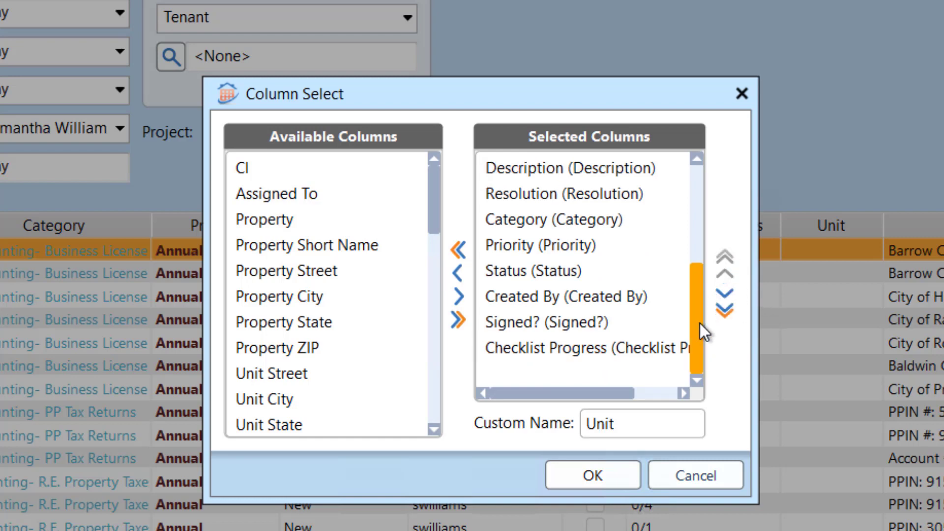
pyautogui.moveTo(700, 323); pyautogui.dragTo(694, 210)
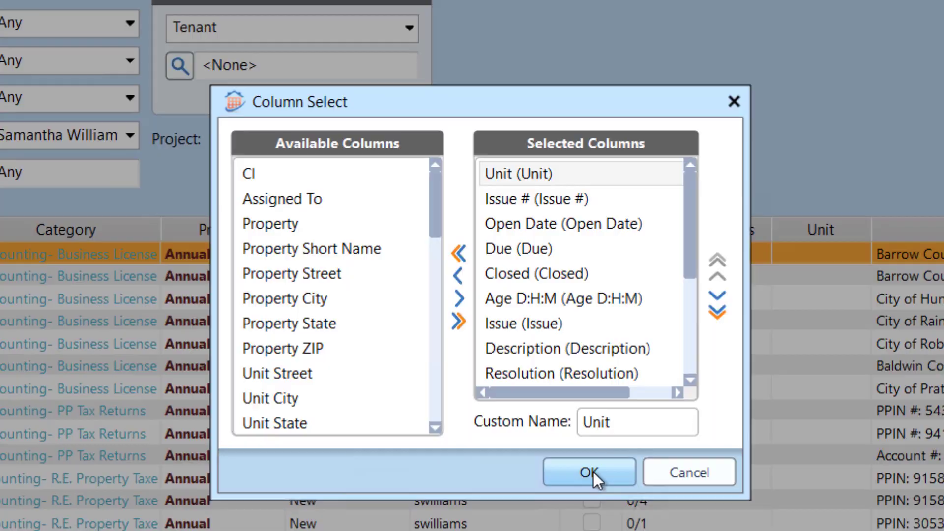
pyautogui.click(592, 473)
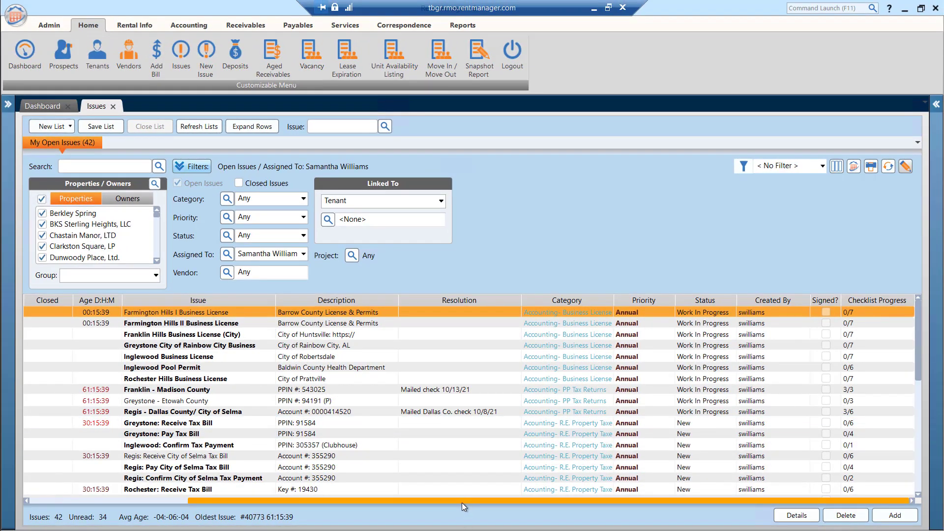
# Step: Examine the reordered issue list, checking the Unit, Issue, Description and Resolution columns across the rows
pyautogui.moveTo(462, 501); pyautogui.dragTo(82, 514)
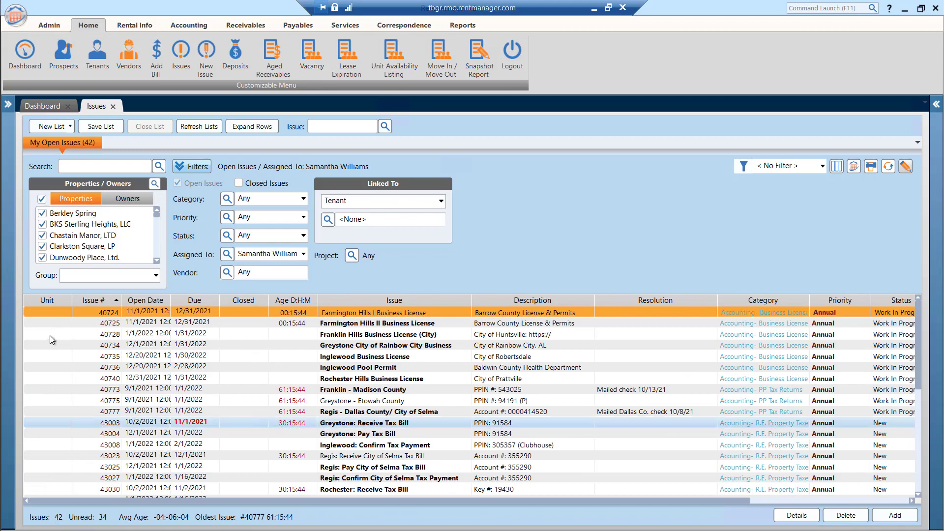
pyautogui.moveTo(50, 323)
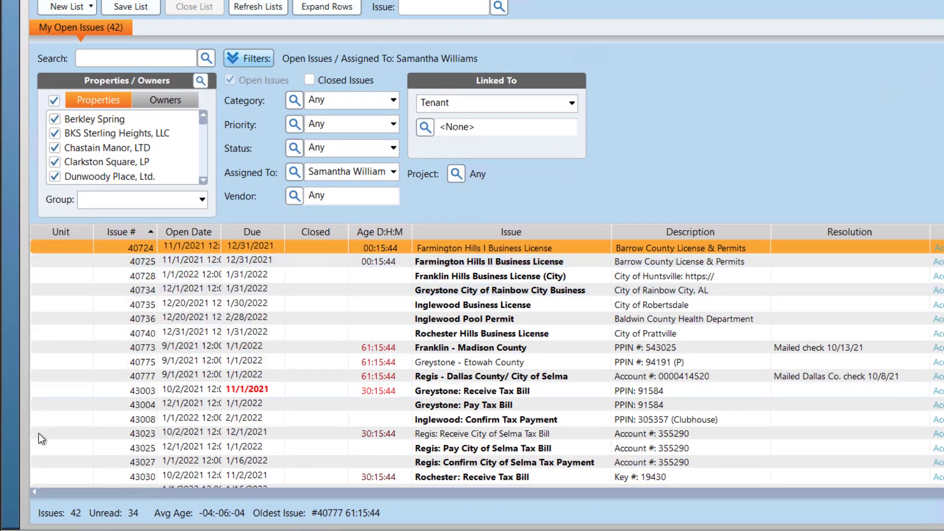
pyautogui.moveTo(36, 486)
pyautogui.scroll(-6, 45, 470)
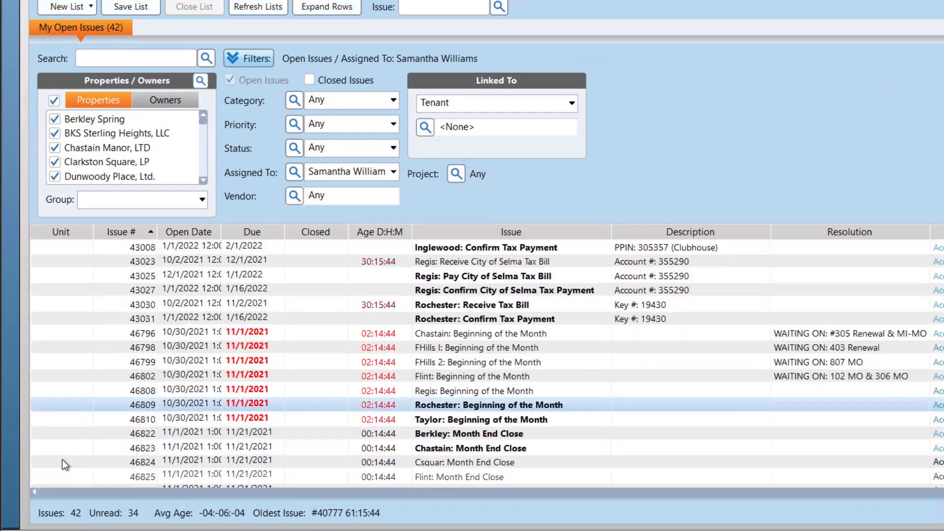
pyautogui.scroll(6, 54, 470)
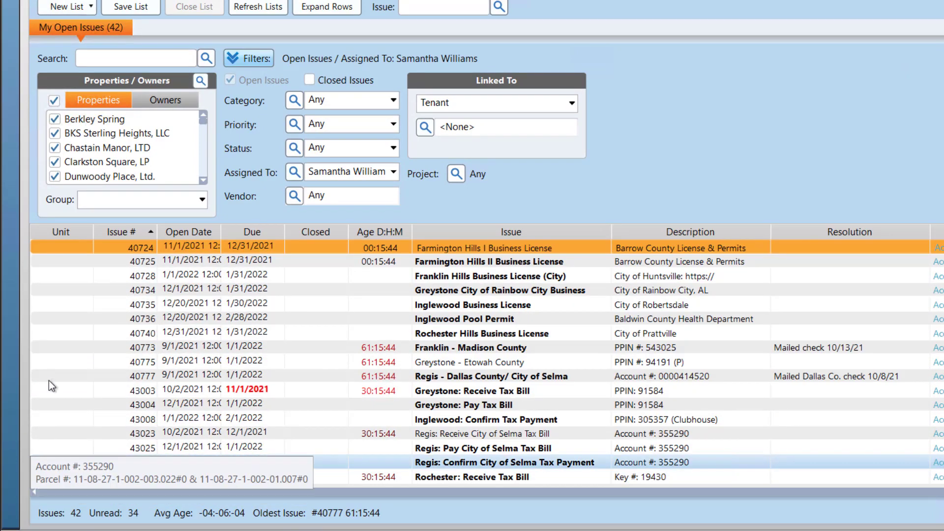
pyautogui.moveTo(50, 365)
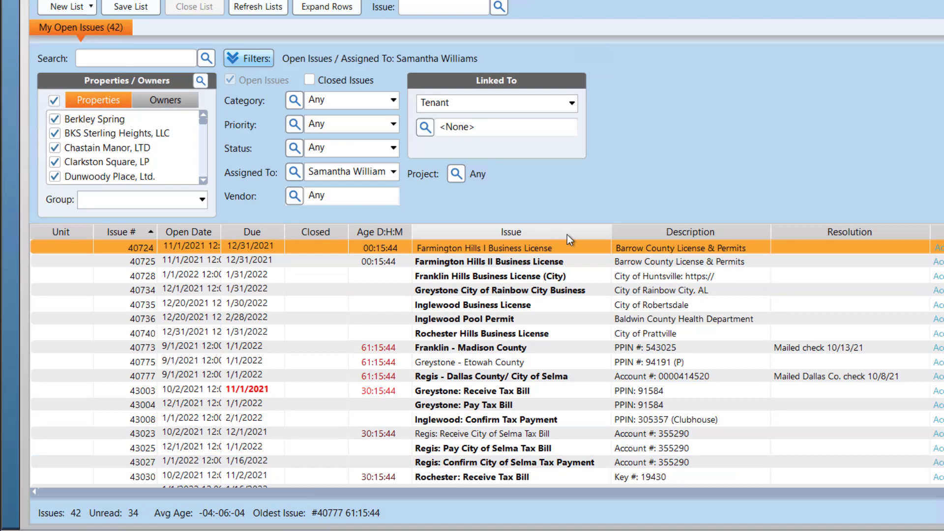
pyautogui.moveTo(568, 260)
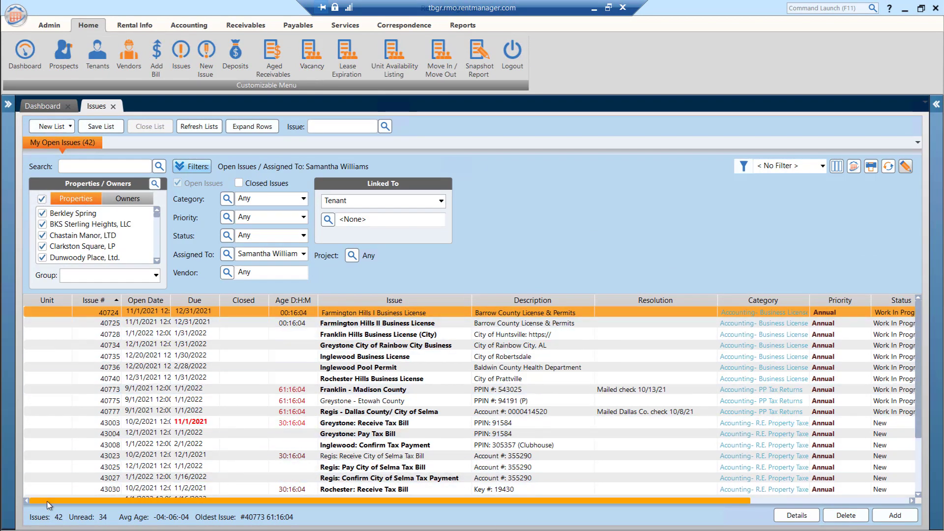
pyautogui.moveTo(46, 501); pyautogui.dragTo(6, 518)
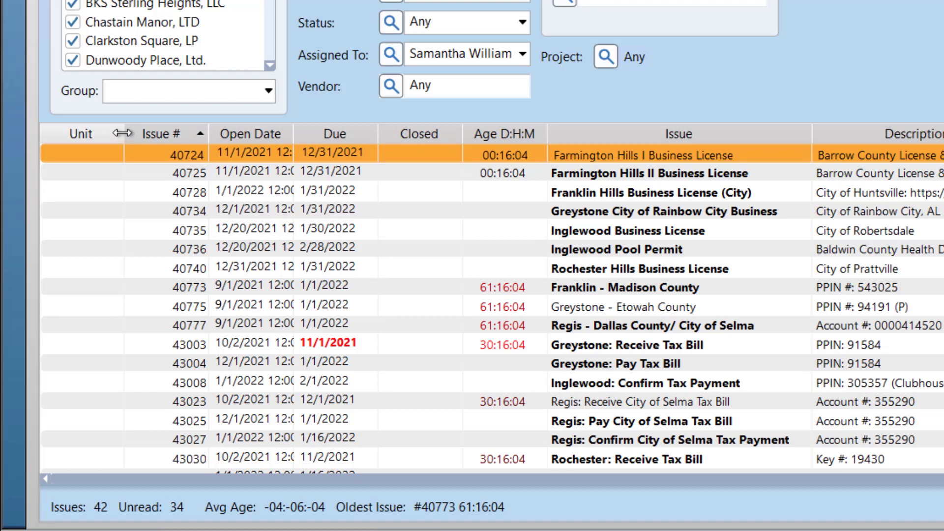
# Step: Narrow the Unit column of the issue list to fit its contents
pyautogui.moveTo(122, 133)
pyautogui.mouseDown()
pyautogui.moveTo(212, 133)
pyautogui.moveTo(121, 137)
pyautogui.mouseUp()
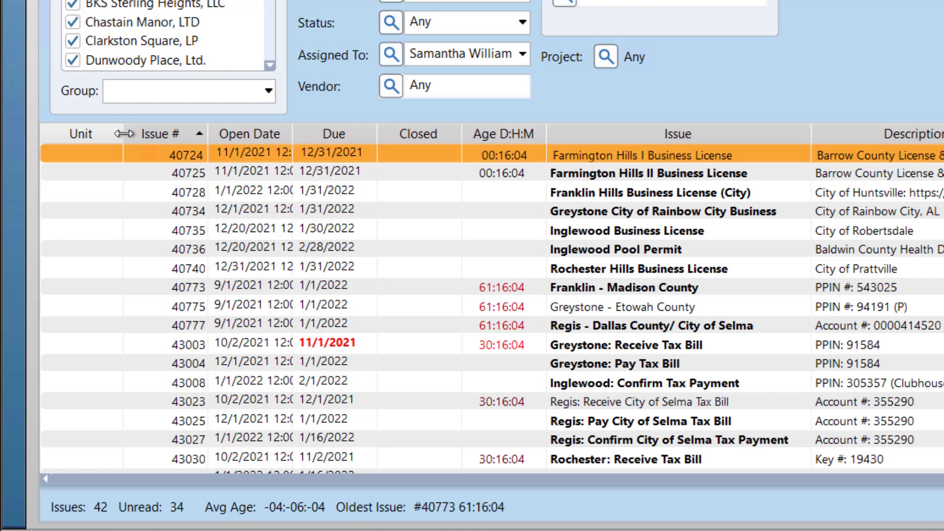
pyautogui.doubleClick(124, 133)
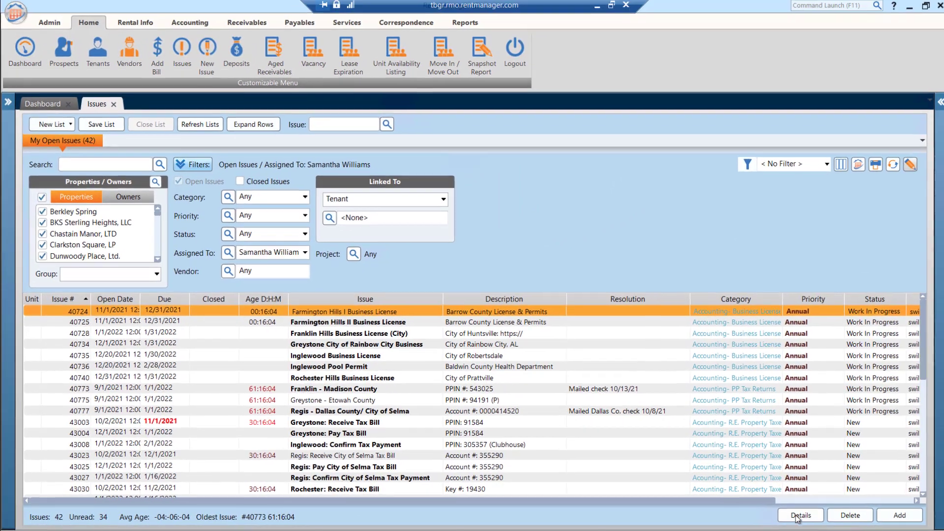
pyautogui.moveTo(641, 503); pyautogui.dragTo(564, 511)
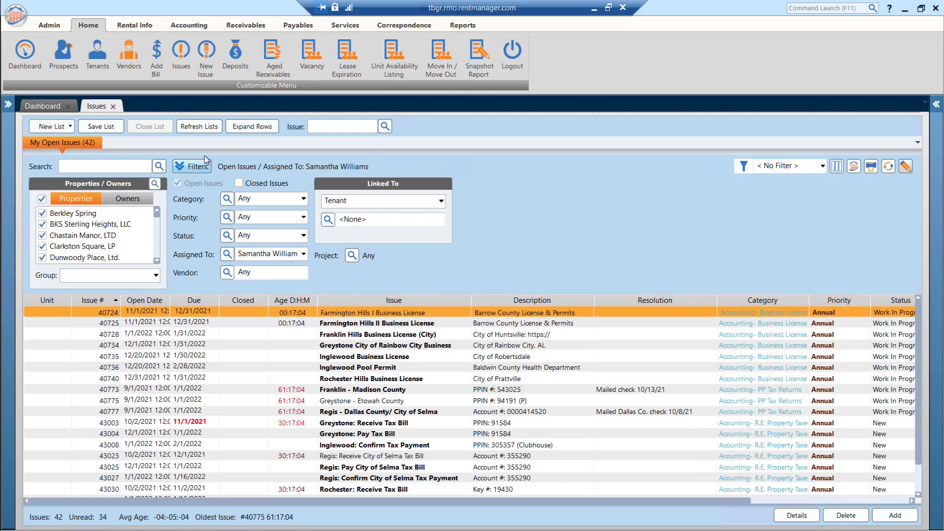
# Step: Save the issue list with its rearranged columns under the existing name "My Open Issues"
pyautogui.click(99, 130)
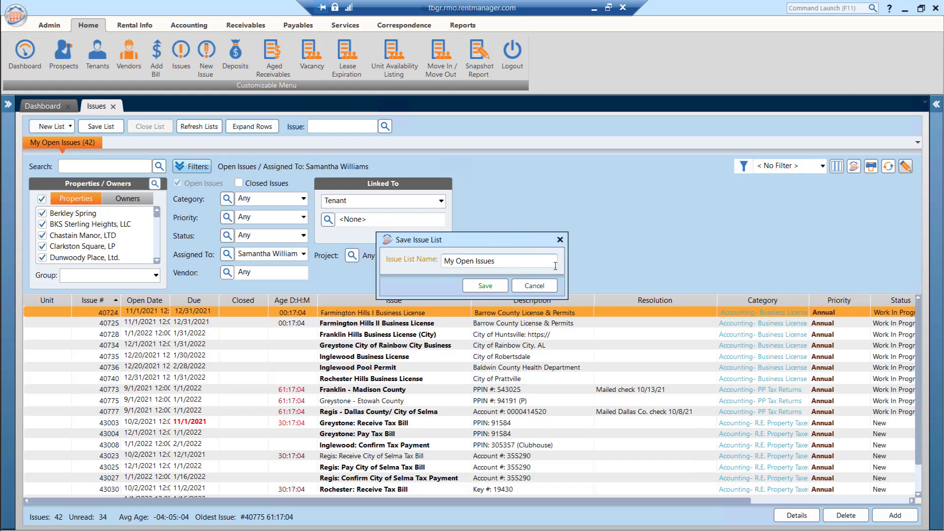
pyautogui.click(485, 286)
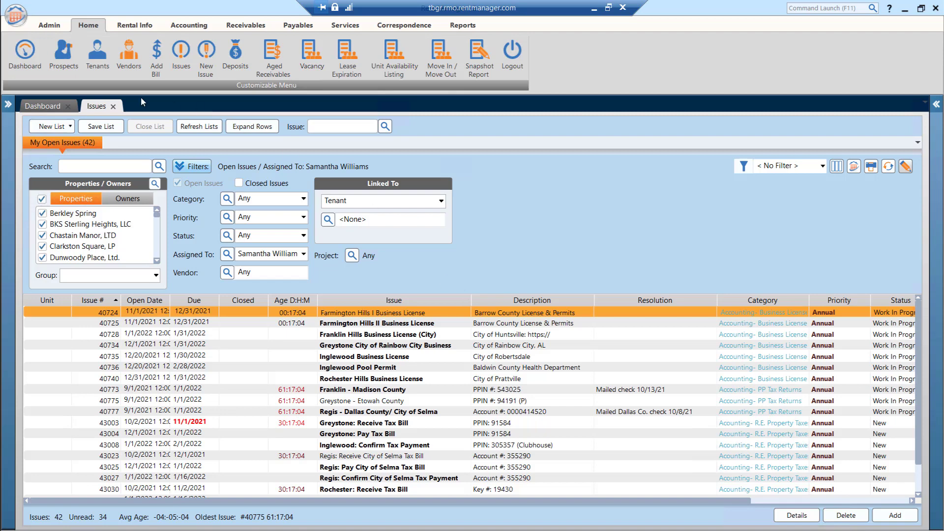
pyautogui.click(94, 128)
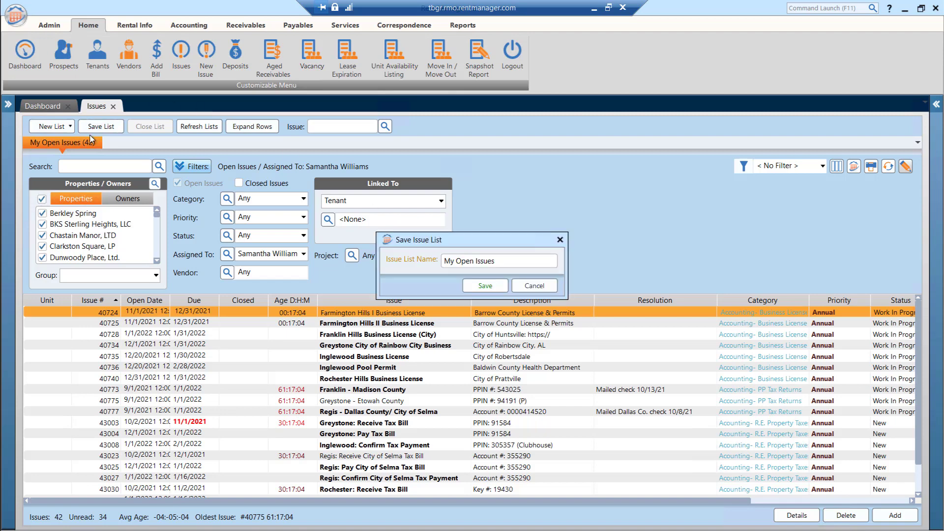
pyautogui.click(480, 287)
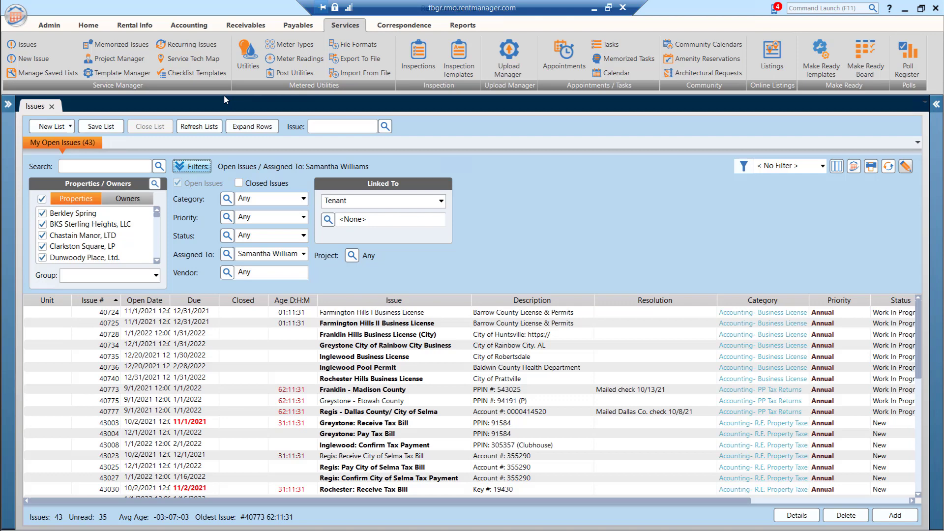
# Step: Create a second issue list and filter it to open issues assigned to Taylor Village Maintenance
pyautogui.click(45, 128)
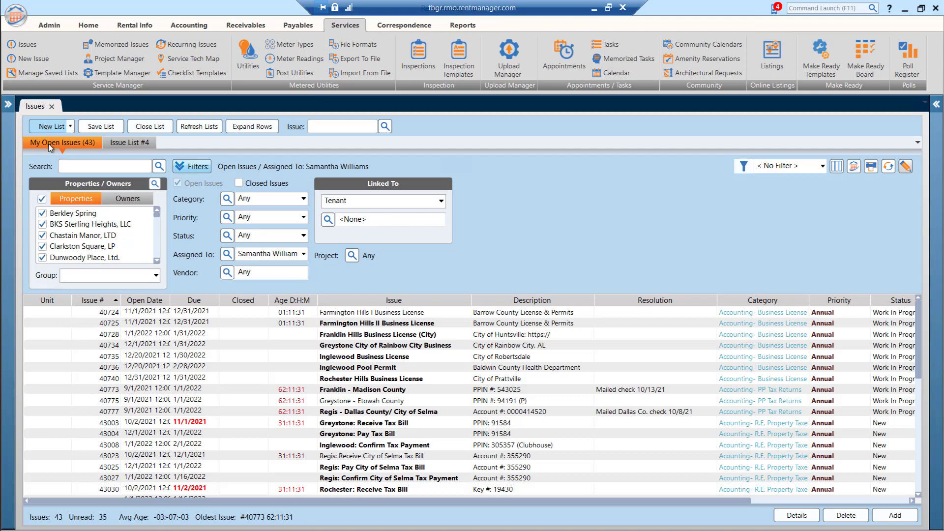
pyautogui.click(144, 145)
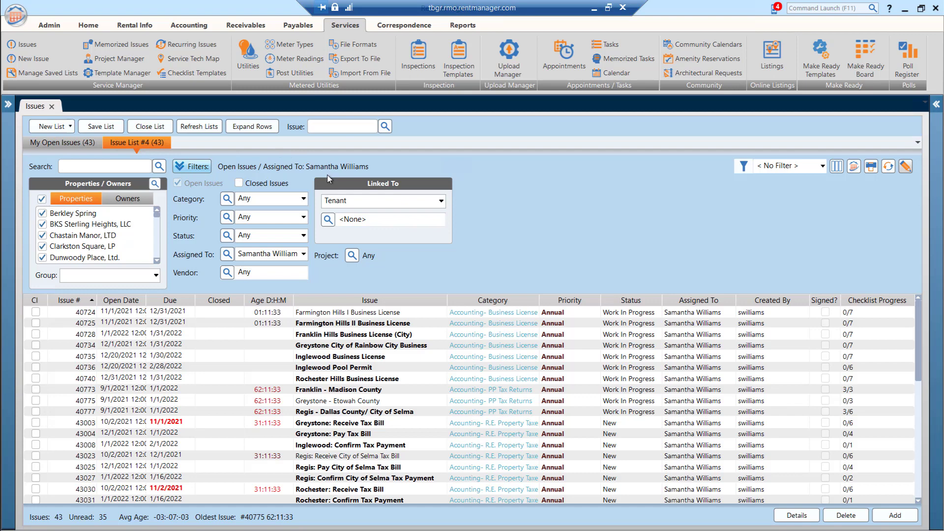
pyautogui.click(304, 254)
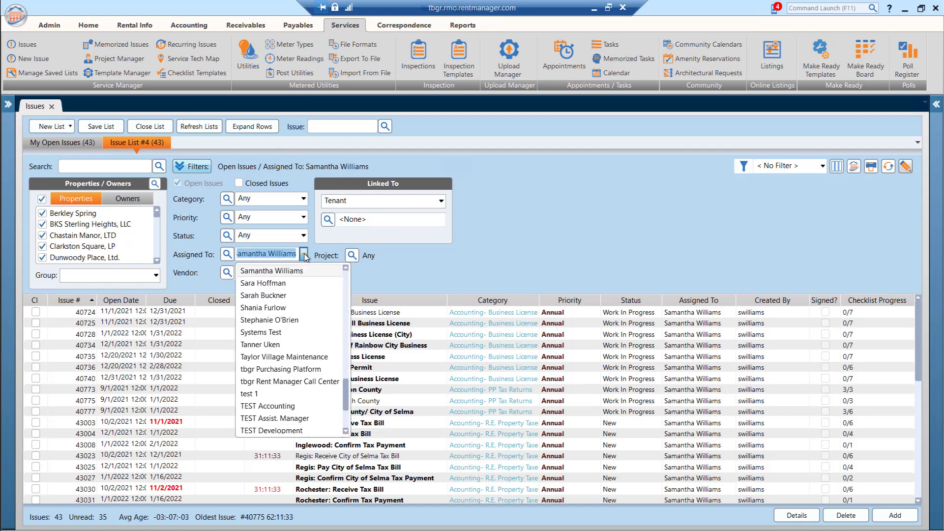
pyautogui.click(307, 361)
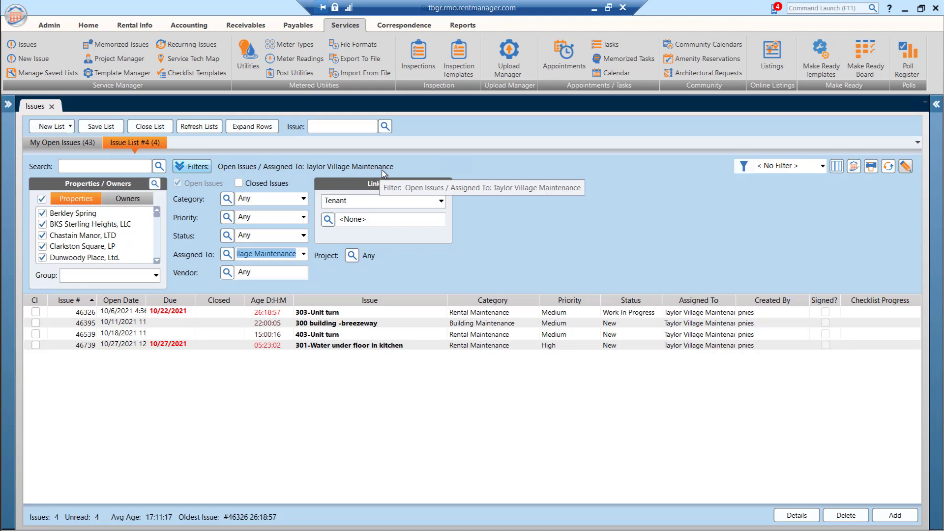
# Step: Save the filtered issue list as "Open Maintenance Issues" without making its layout the default column layout
pyautogui.click(95, 126)
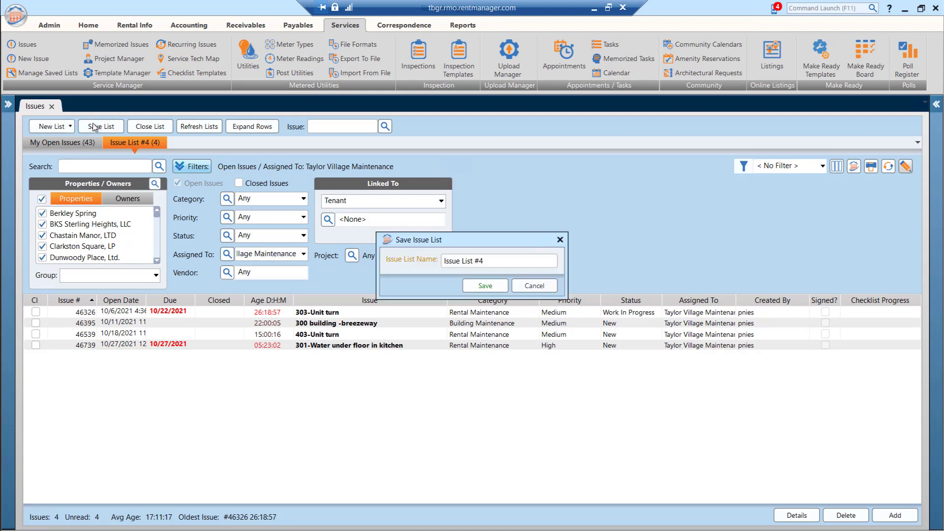
pyautogui.click(517, 258)
pyautogui.write('Open Maintene')
pyautogui.write('nance Issues')
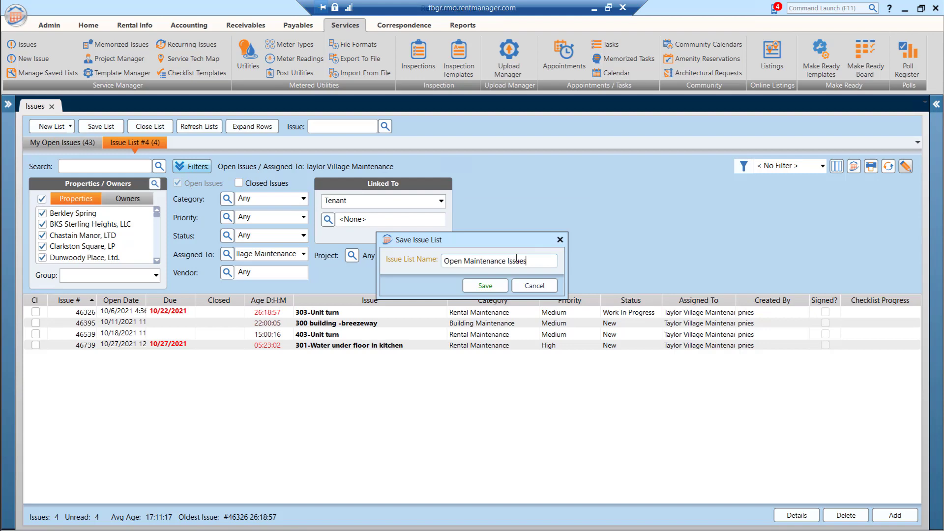
pyautogui.click(483, 287)
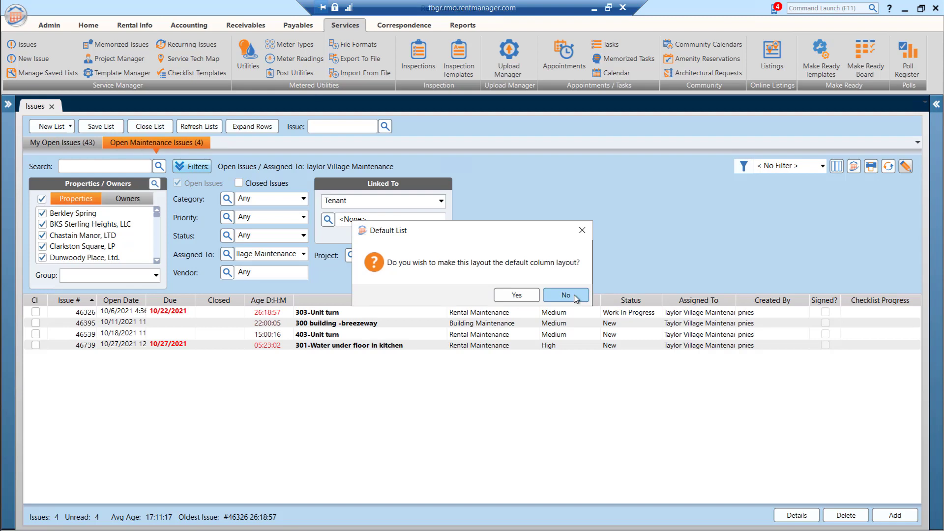
pyautogui.click(565, 295)
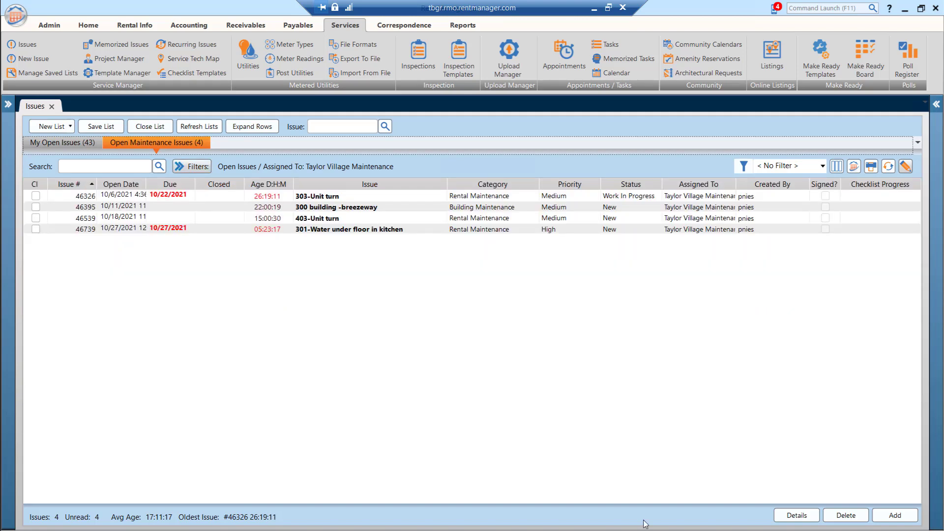
# Step: Close and reopen Issues, load the saved lists "My Open Issues" and "Open Maintenance Issues", and view each one
pyautogui.click(52, 107)
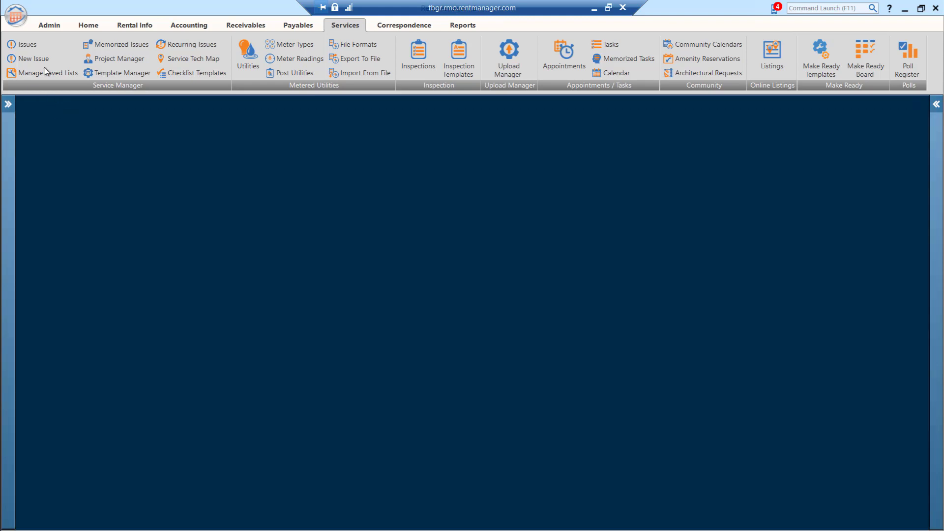
pyautogui.click(30, 46)
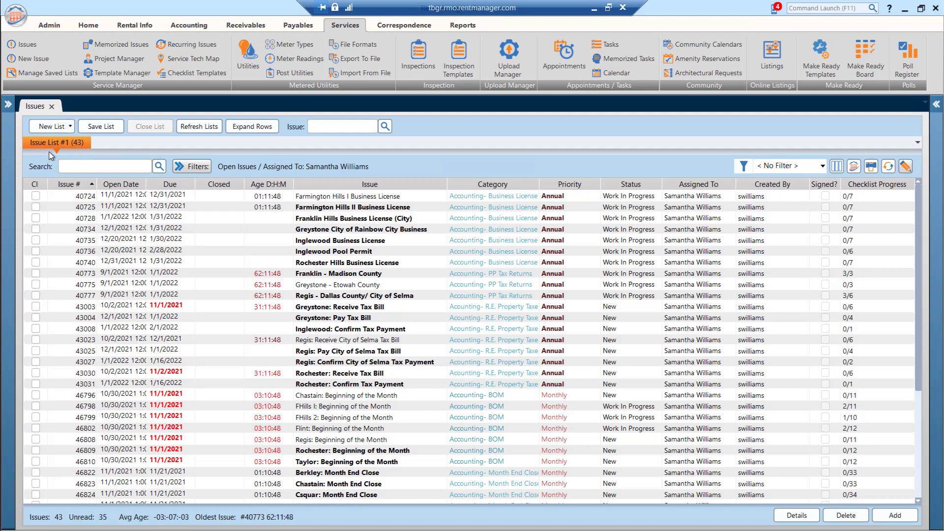
pyautogui.click(71, 126)
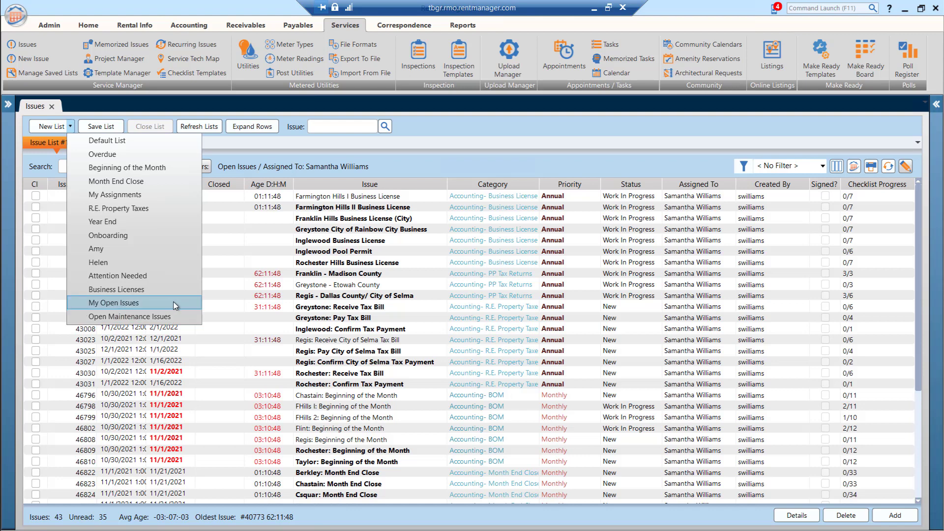
pyautogui.click(170, 302)
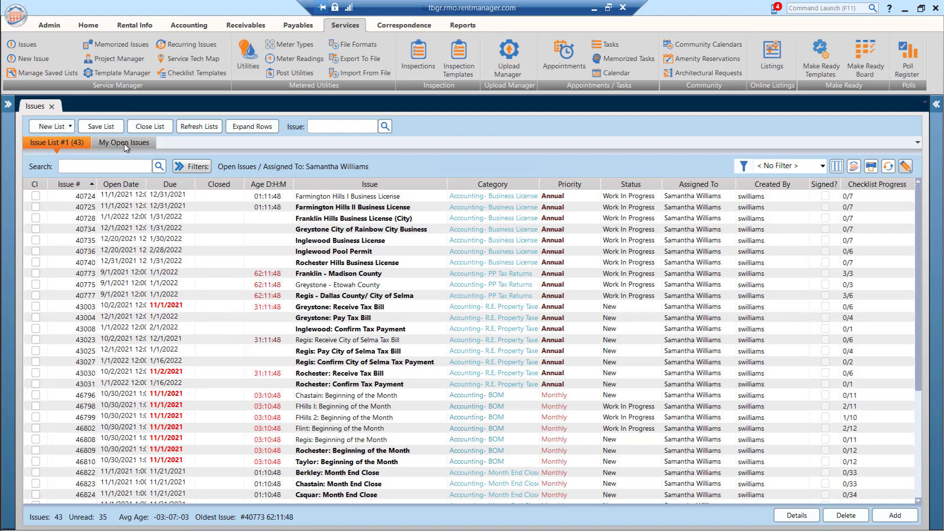
pyautogui.click(70, 127)
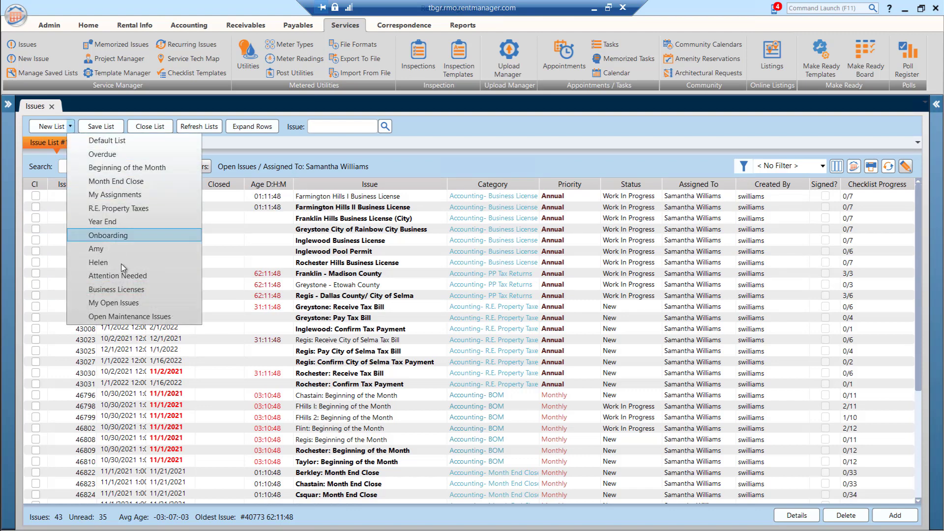
pyautogui.click(123, 317)
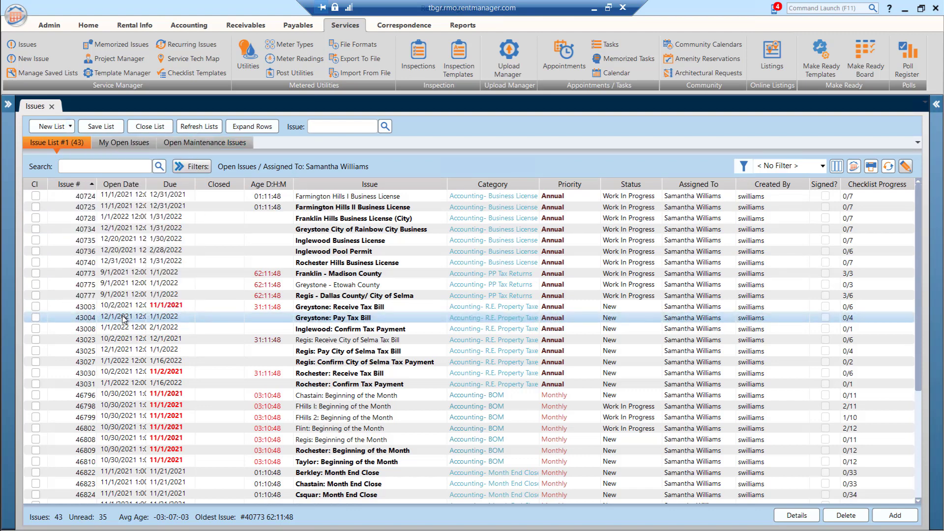
pyautogui.click(128, 143)
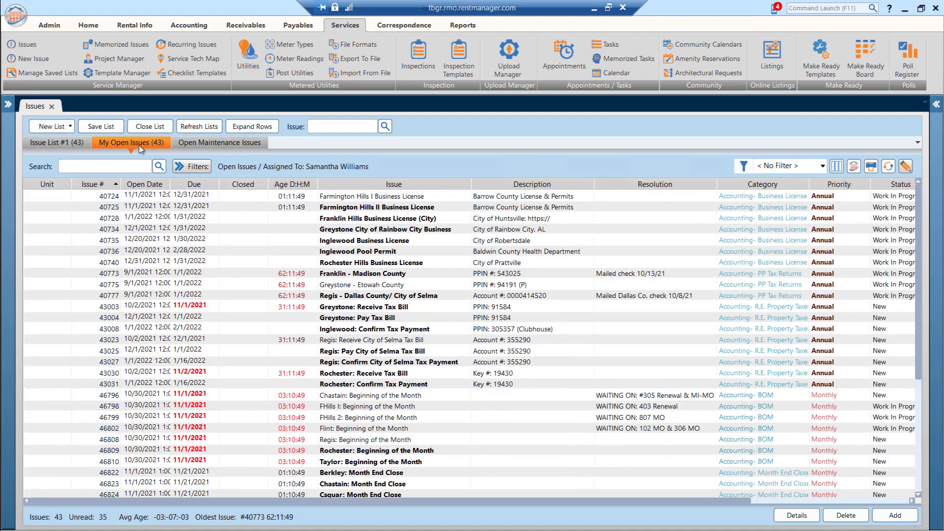
pyautogui.click(215, 144)
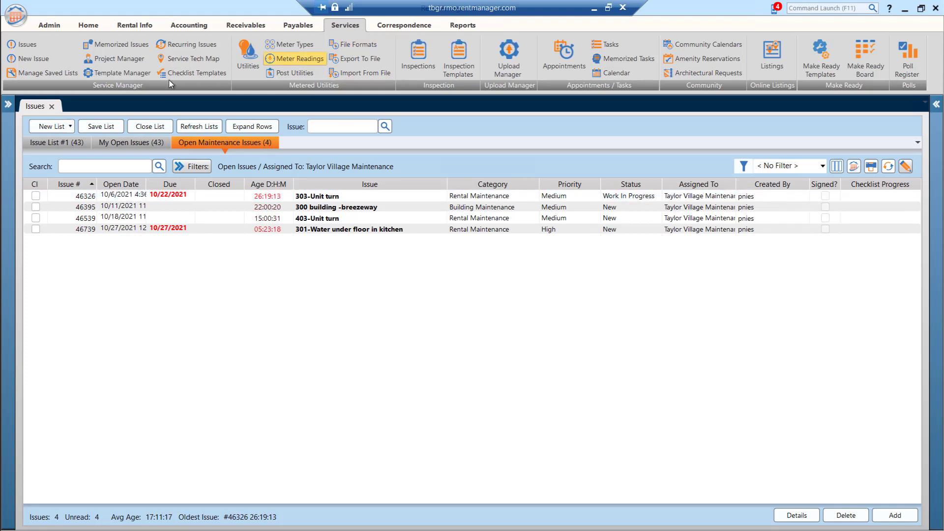
# Step: In the saved lists manager, enable Load on Start for "My Open Issues" and "Open Maintenance Issues" and disable it for Default List
pyautogui.click(39, 73)
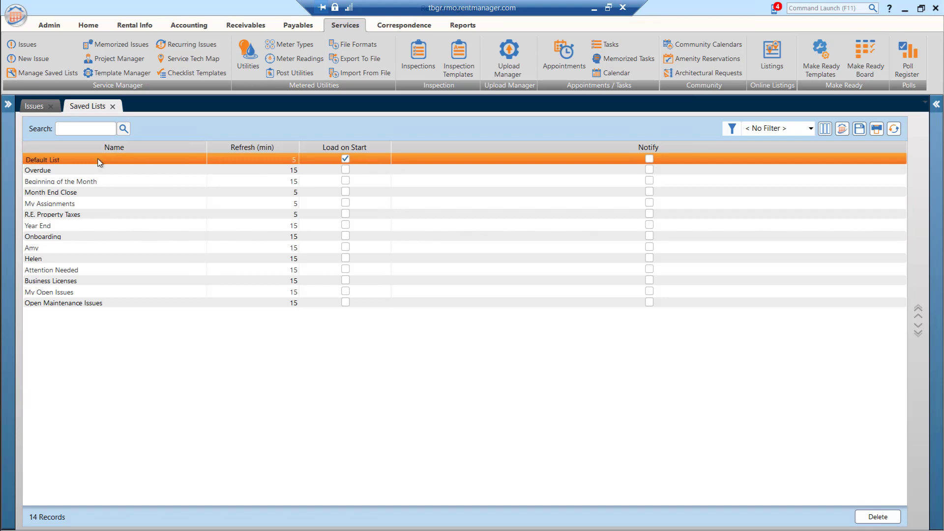
pyautogui.click(34, 106)
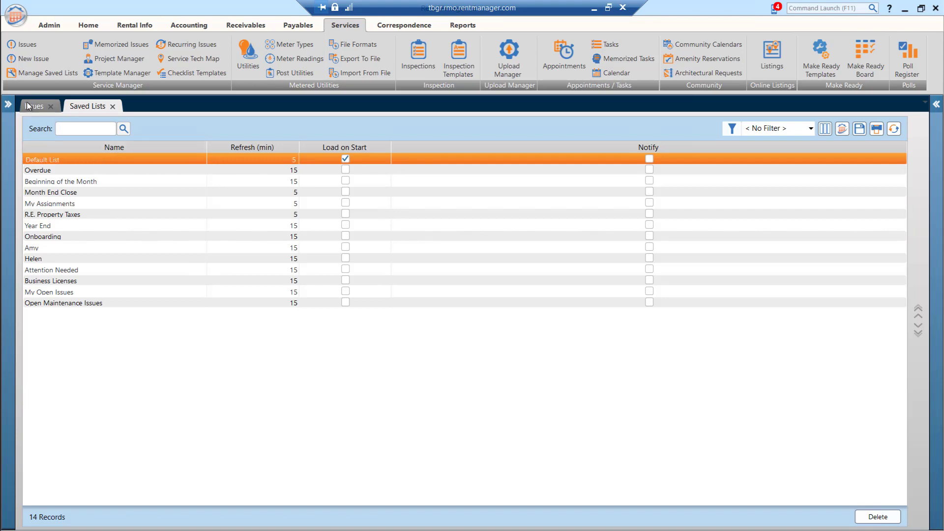
pyautogui.click(86, 107)
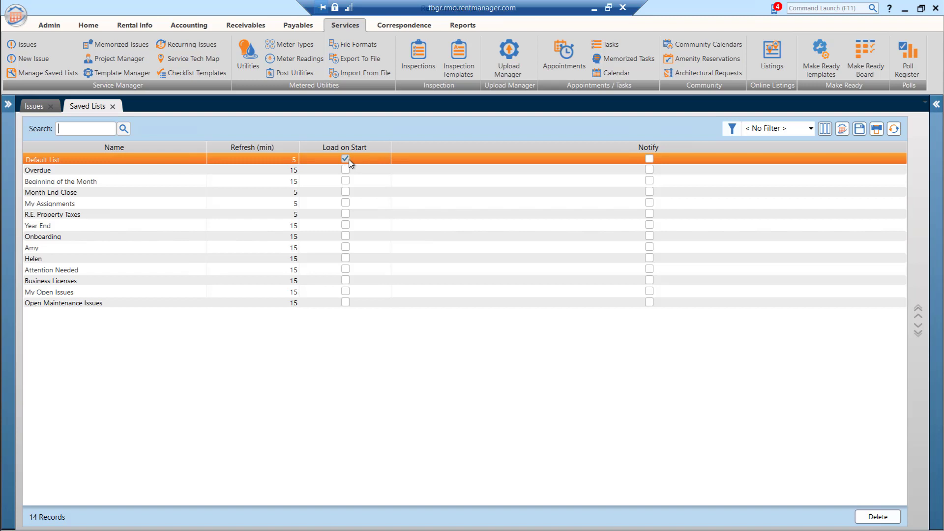
pyautogui.click(346, 292)
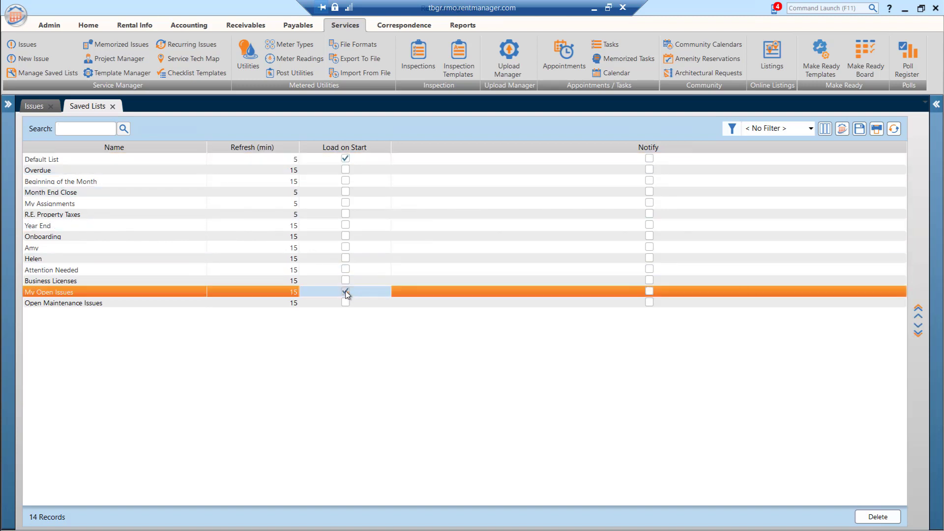
pyautogui.click(346, 303)
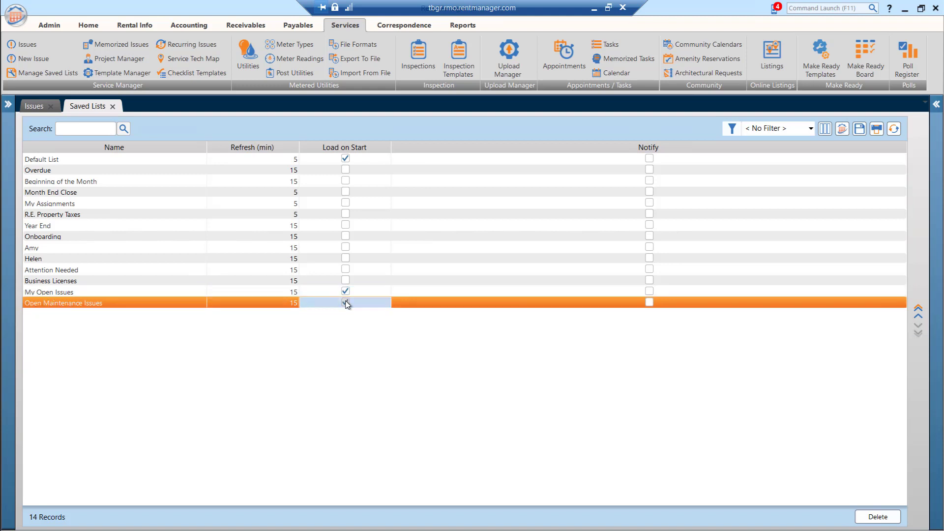
pyautogui.click(346, 159)
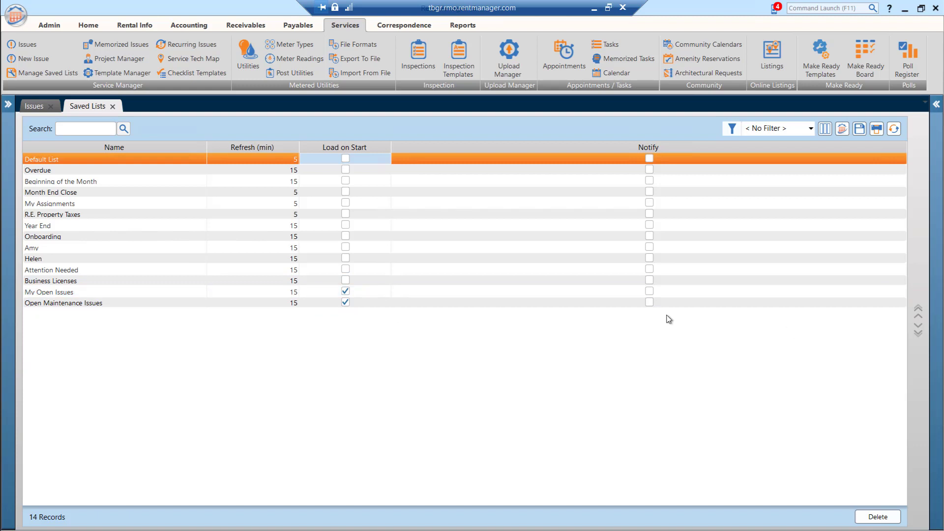
# Step: Move "My Open Issues" up the saved lists order and return it to the row above "Open Maintenance Issues"
pyautogui.click(371, 293)
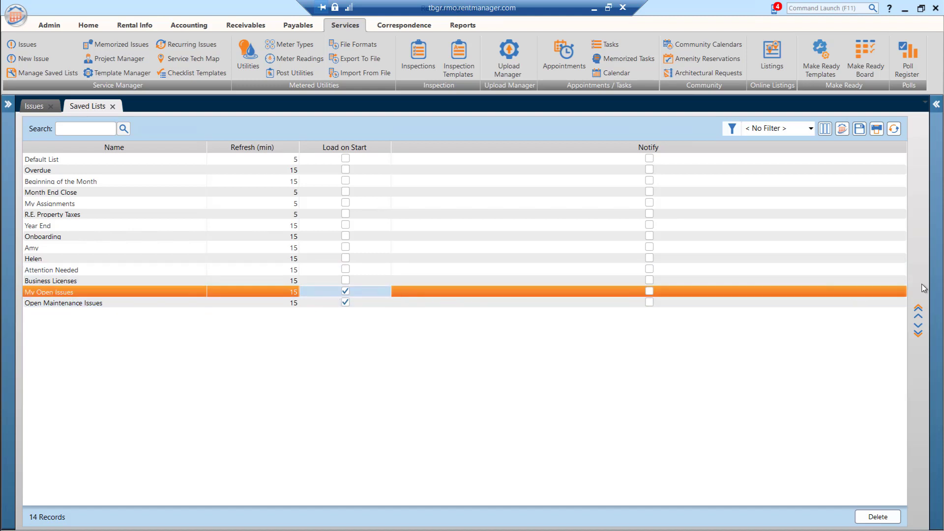
pyautogui.click(920, 317)
pyautogui.click(920, 317)
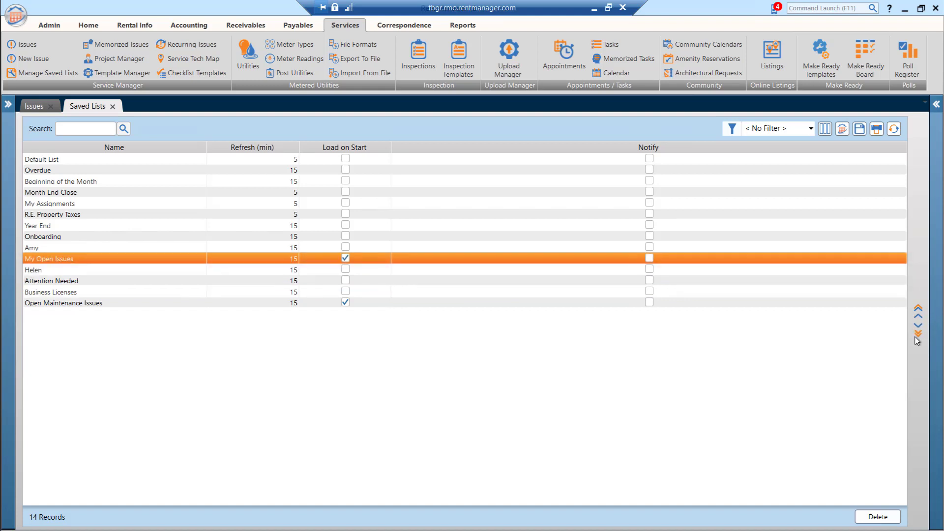
pyautogui.click(918, 324)
pyautogui.click(919, 324)
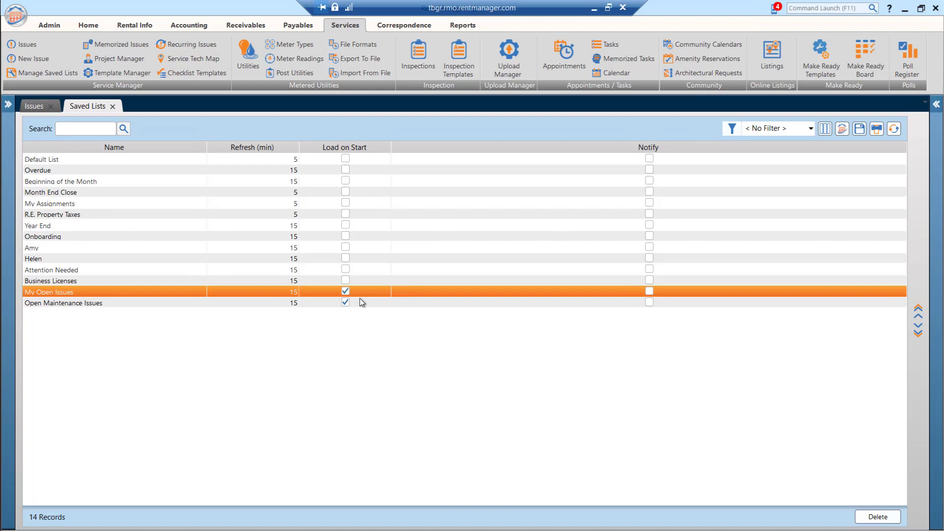
# Step: Close the Saved Lists and Issues windows, and reopen Issues to check which lists load on start
pyautogui.click(114, 106)
pyautogui.click(52, 106)
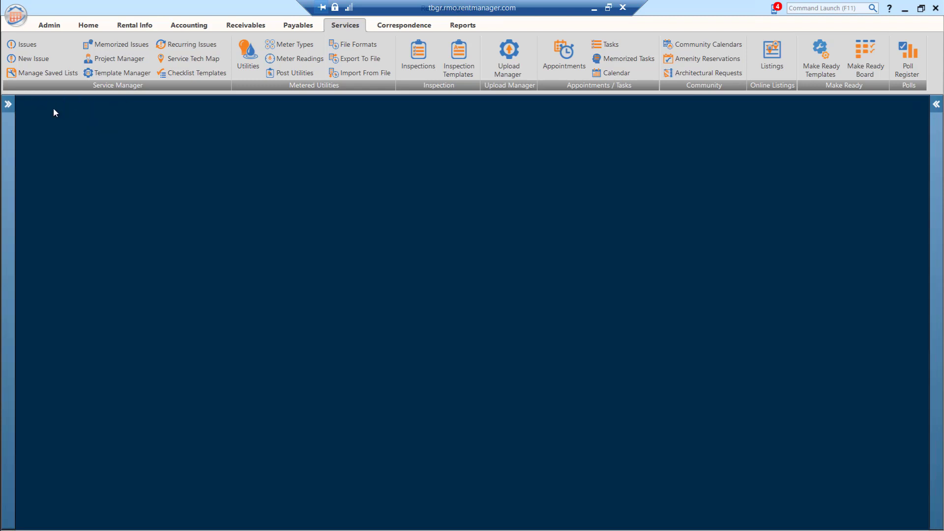
pyautogui.click(28, 45)
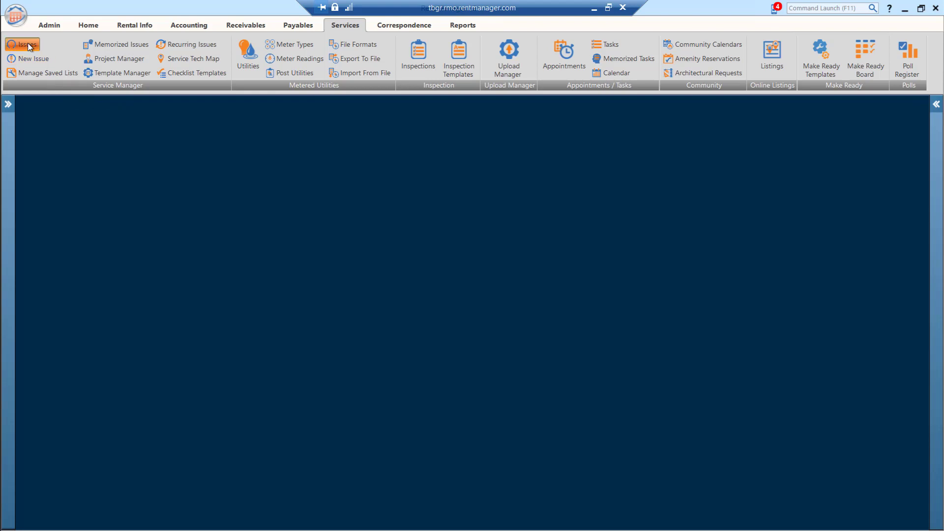